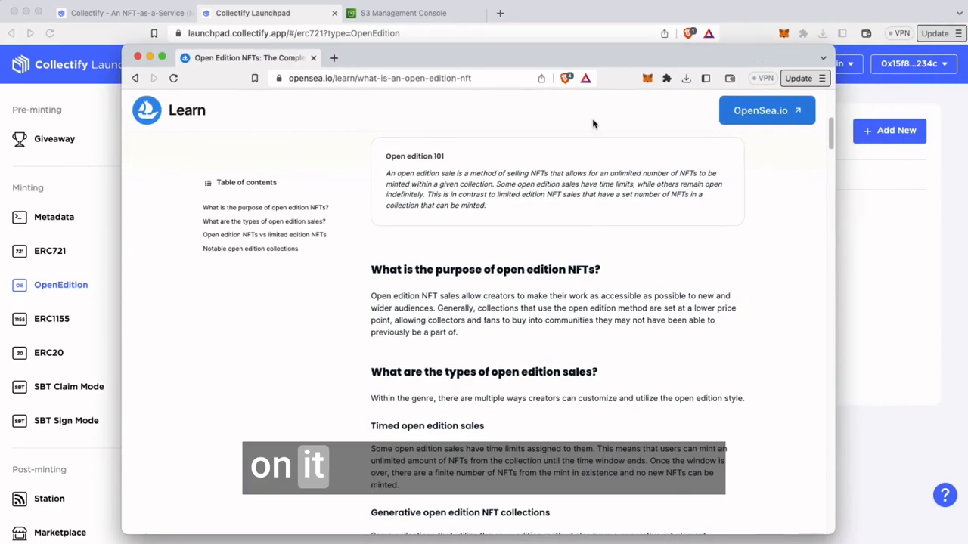
- Read OpenSea's open edition NFT article on its purpose, sale types, and how open editions differ from limited editions
scroll(595, 327, "up", 5)
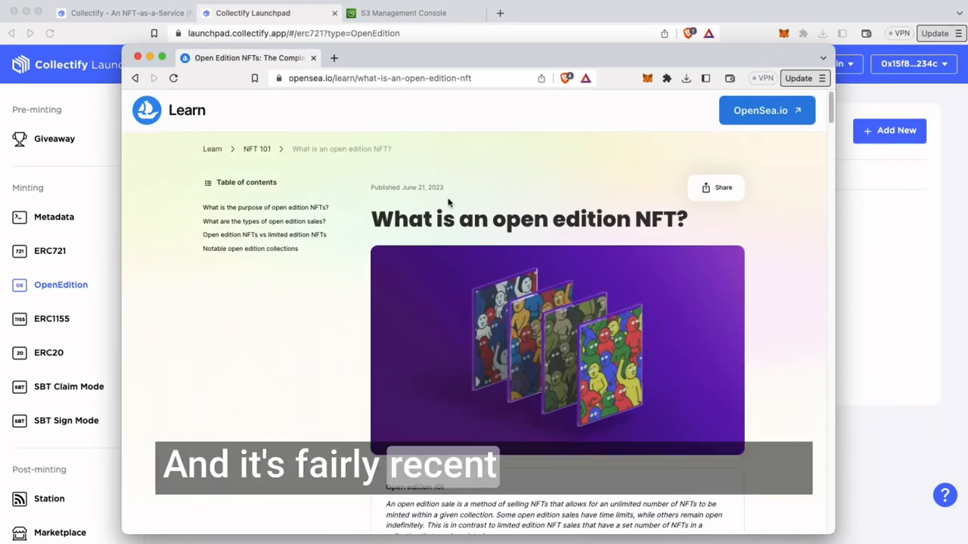
scroll(503, 323, "down", 8)
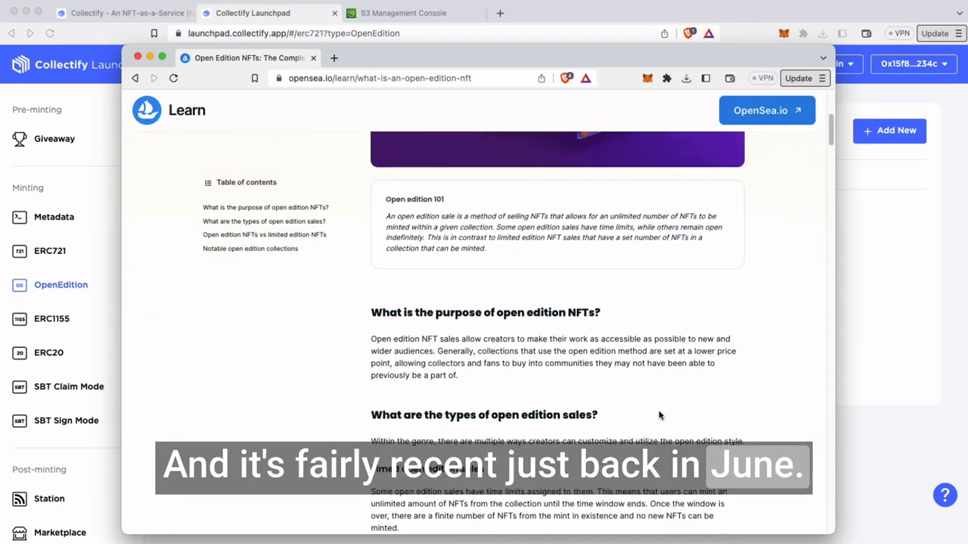
scroll(502, 322, "down", 4)
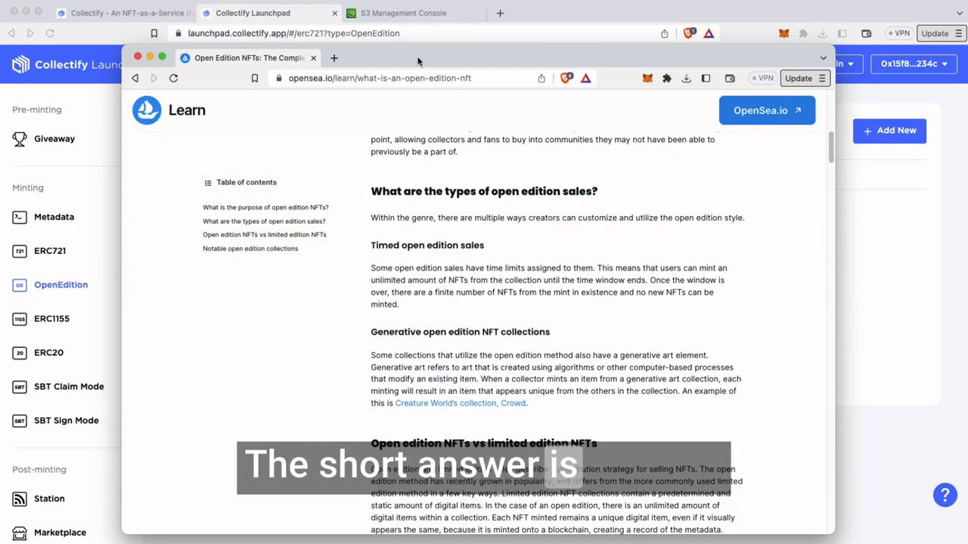
left_click_drag(418, 60, 475, 44)
scroll(731, 380, "down", 6)
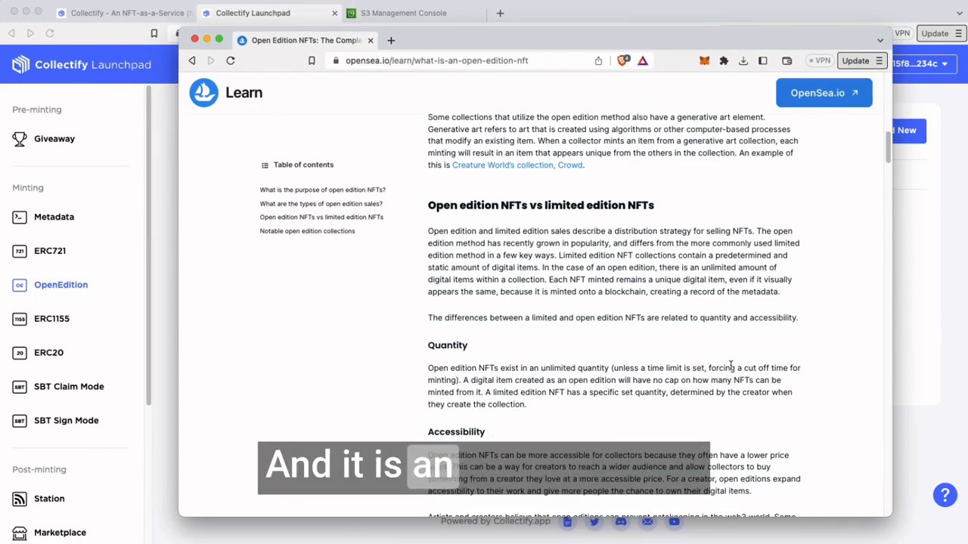
scroll(741, 378, "down", 3)
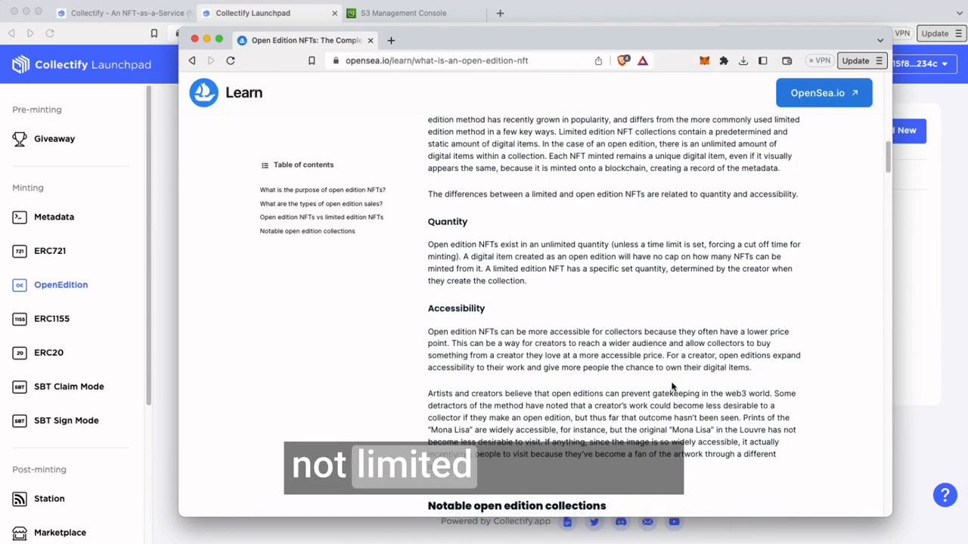
scroll(611, 341, "down", 4)
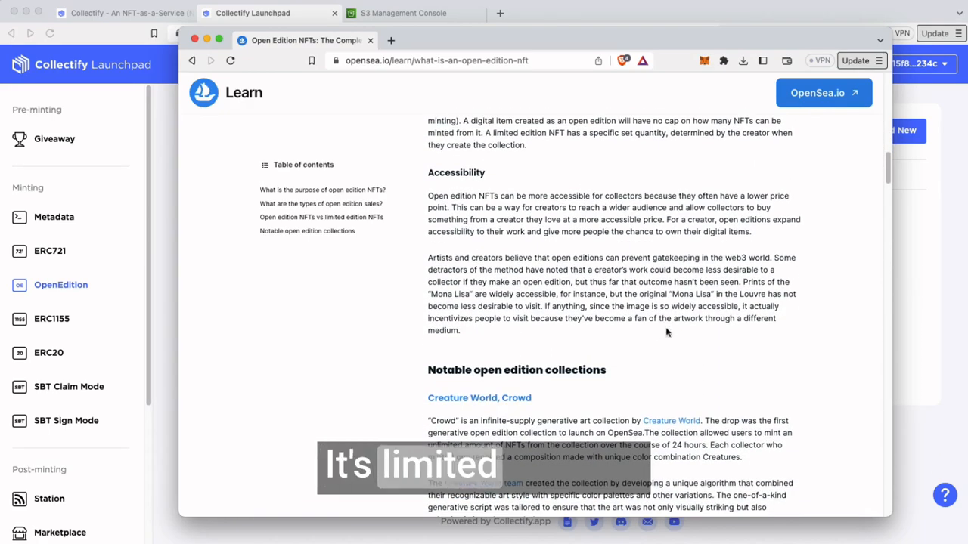
scroll(700, 348, "down", 1)
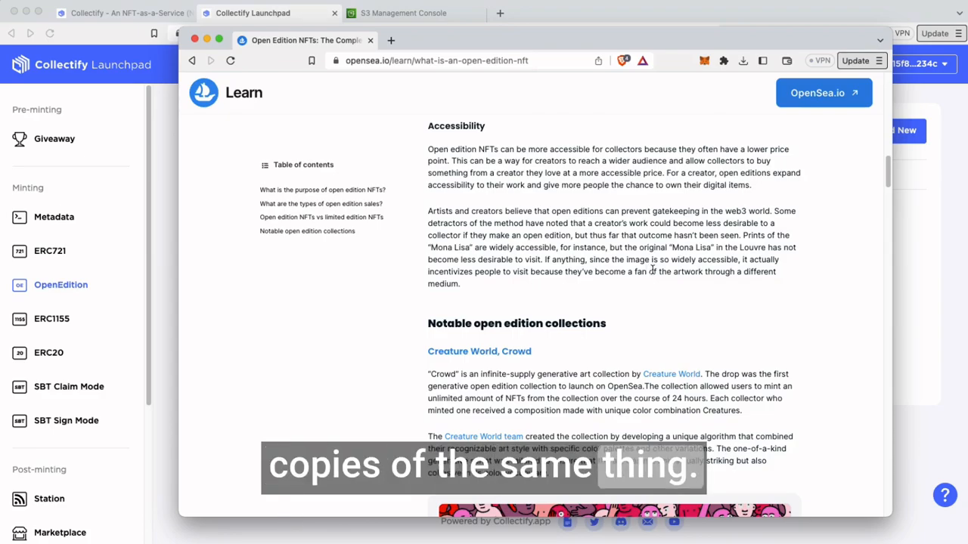
- Examine the notable open edition collections in the article, including Creature World's Crowd, VV Checks, and XCOPY's artwork
scroll(652, 268, "down", 10)
scroll(836, 331, "down", 1)
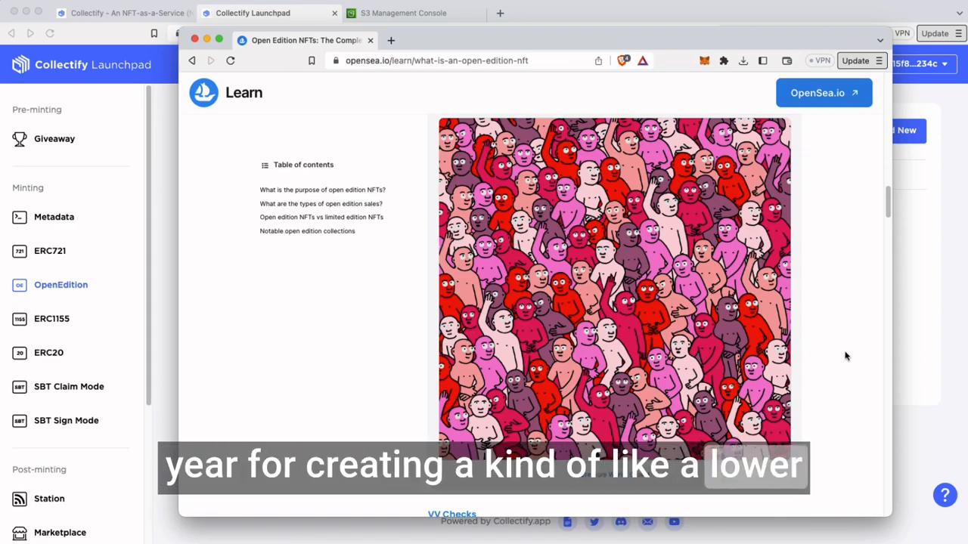
scroll(845, 359, "down", 15)
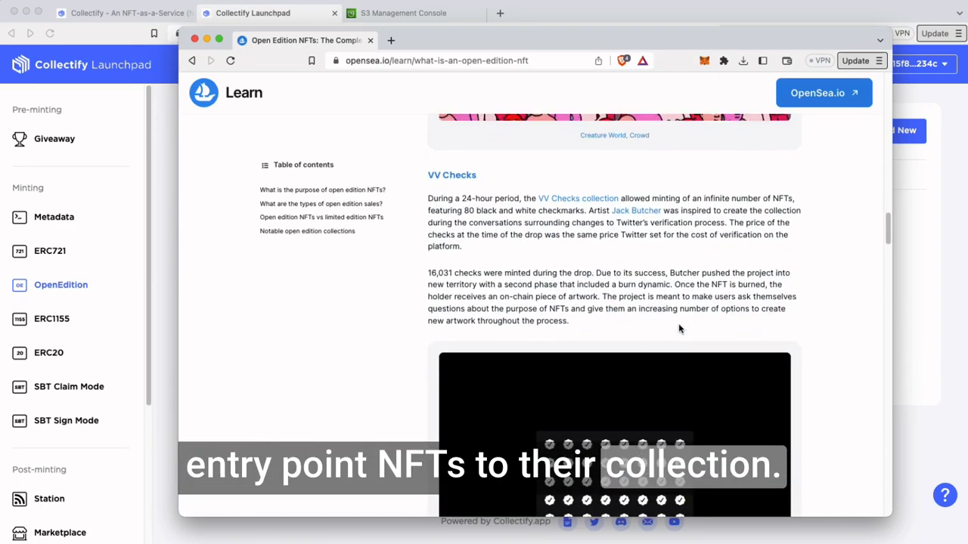
scroll(594, 255, "down", 1)
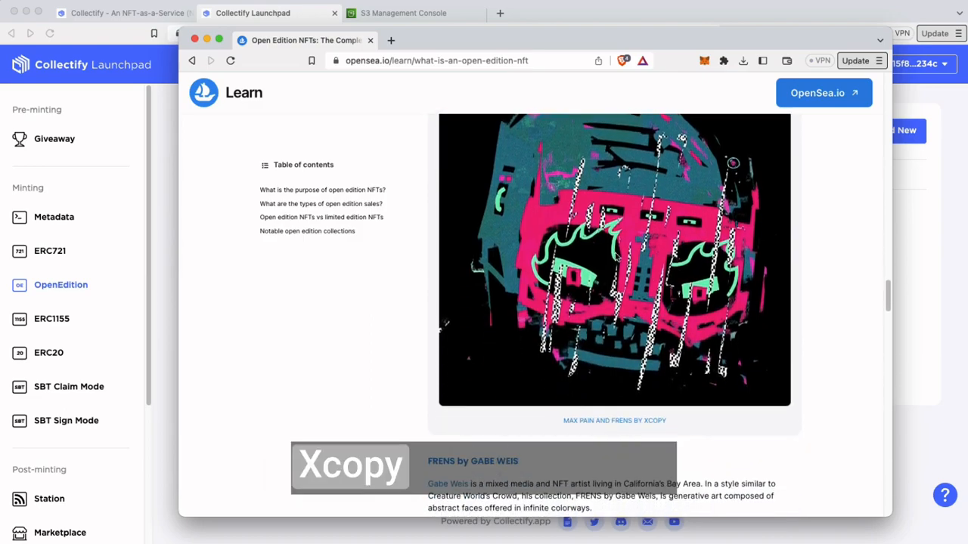
scroll(726, 360, "up", 2)
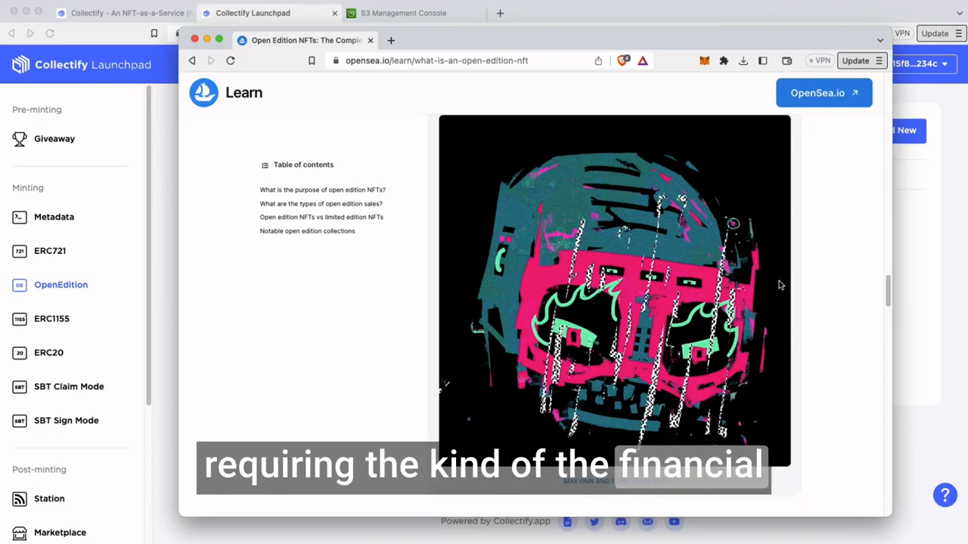
- Move the article window out of the way and open the Castle Pass metadata collection for editing in Collectify Launchpad
left_click_drag(517, 43, 967, 109)
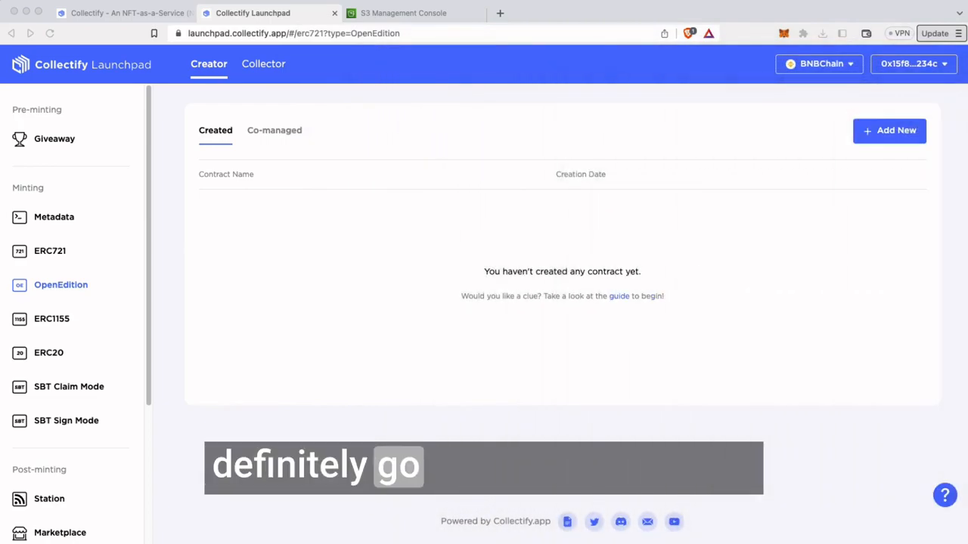
left_click(632, 236)
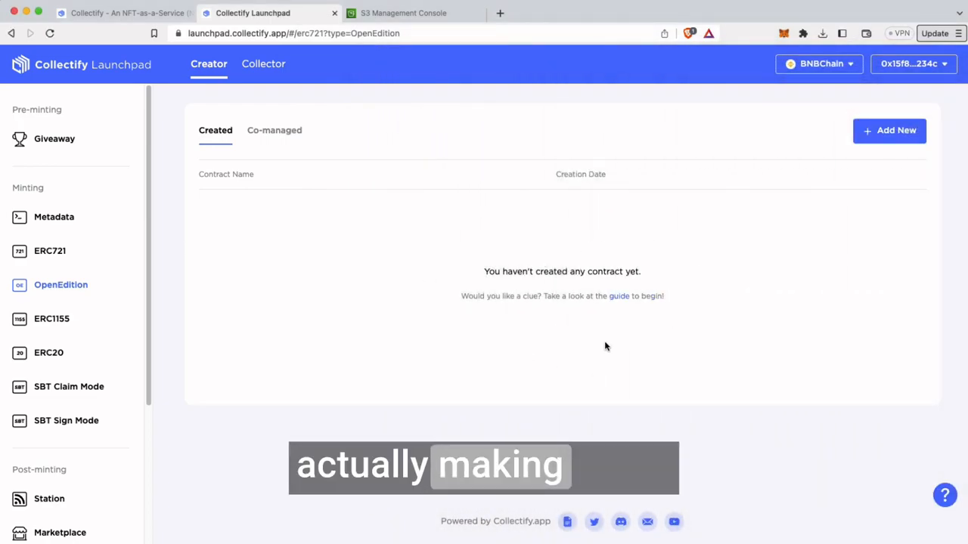
left_click(59, 218)
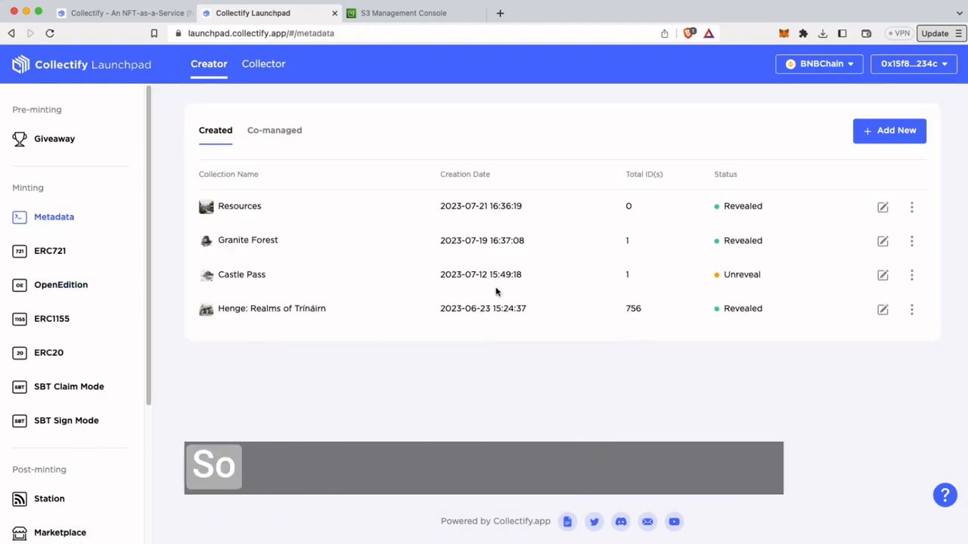
left_click(883, 275)
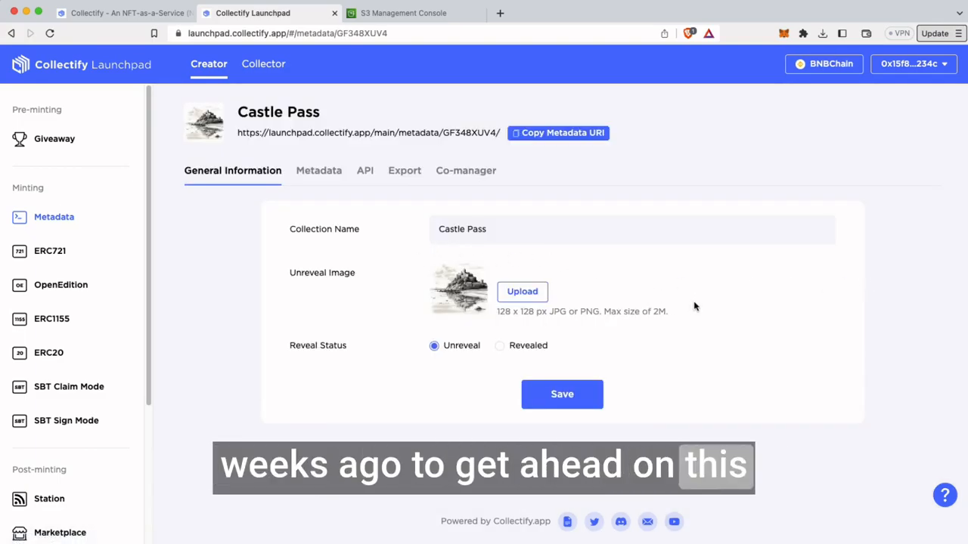
left_click(509, 234)
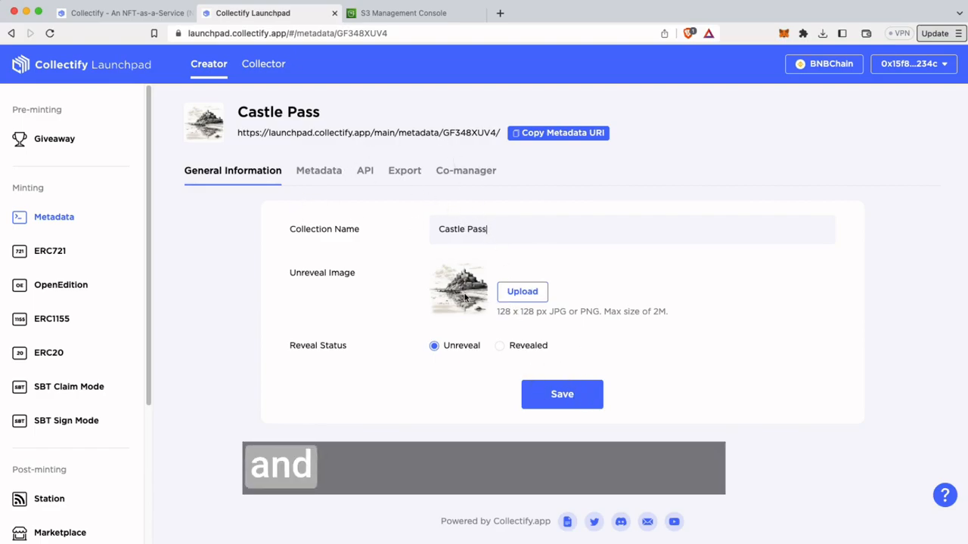
- Open Castle Pass metadata item #0 for updating and set its name value to "Castle Day 2023"
left_click(306, 172)
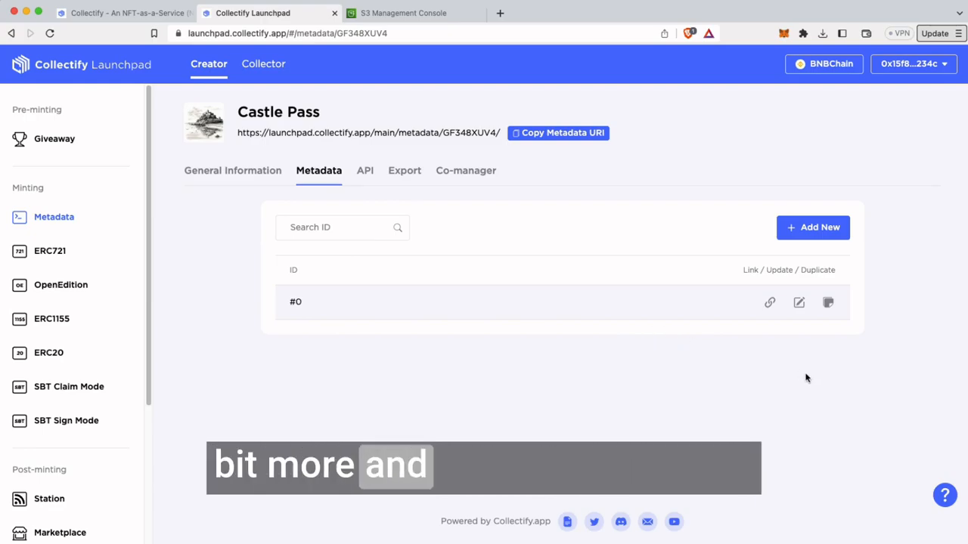
left_click(800, 305)
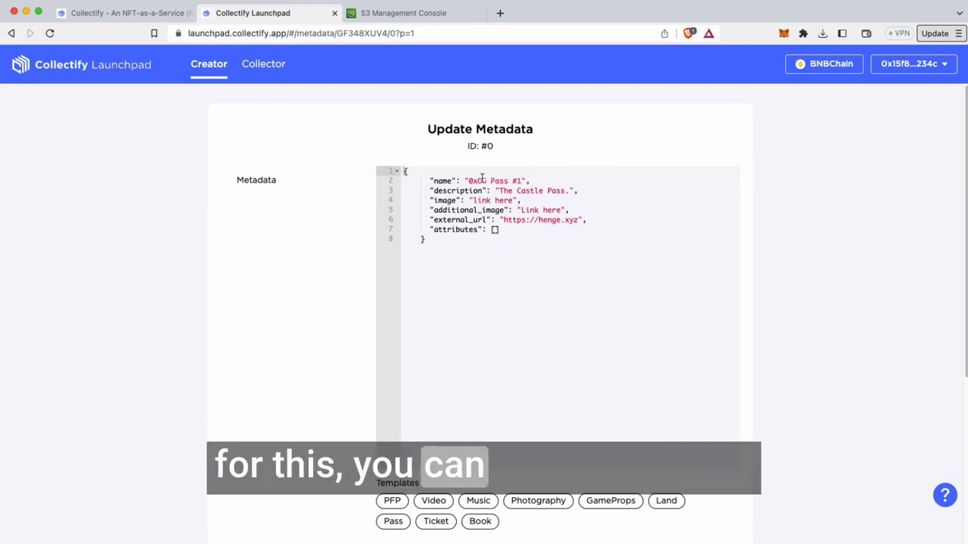
left_click_drag(469, 180, 521, 181)
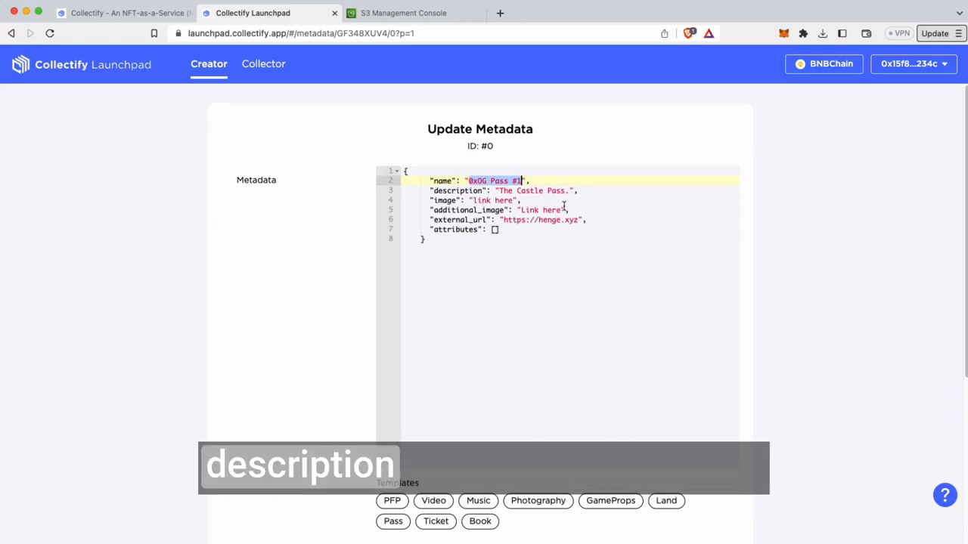
type("Castle Day 2023")
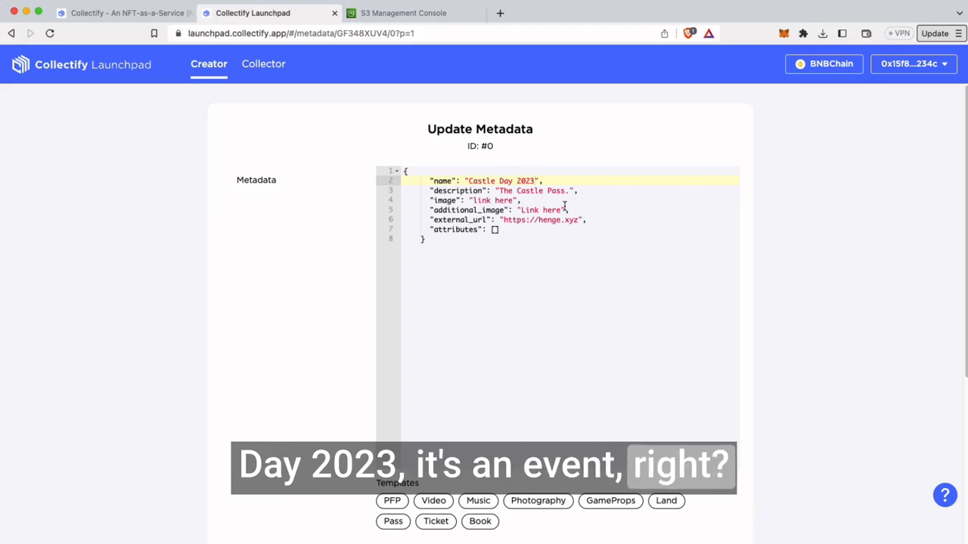
- Review the image link and external_url values in the metadata code of item #0
left_click_drag(471, 201, 515, 200)
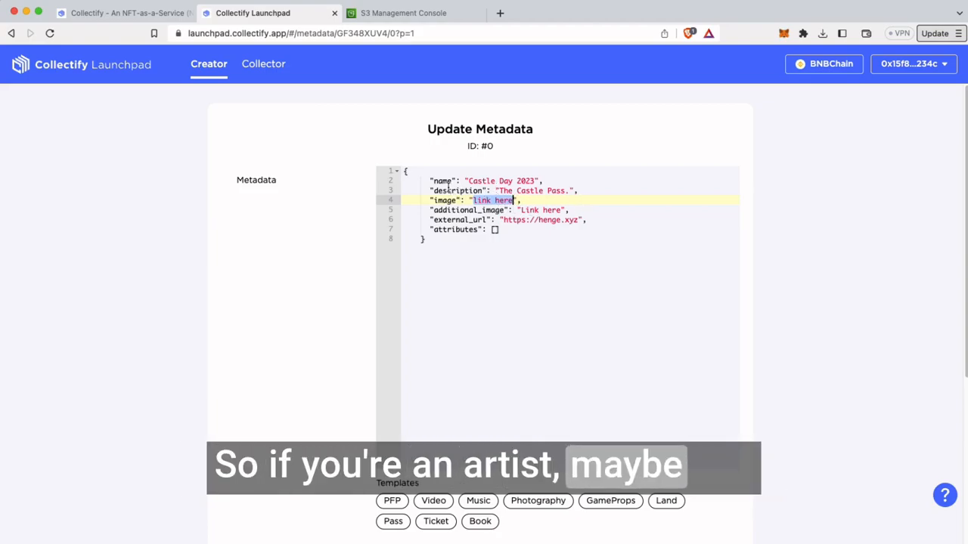
left_click(488, 200)
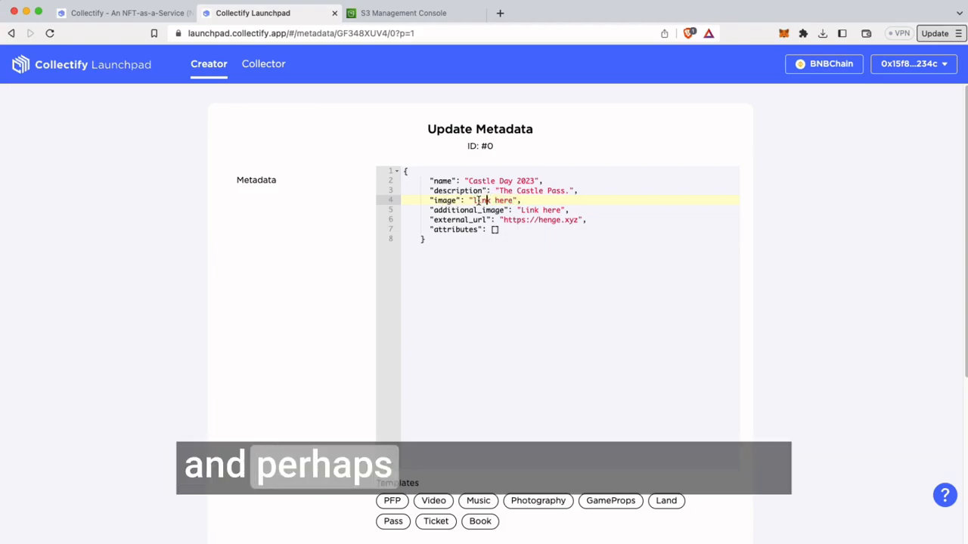
left_click_drag(503, 220, 579, 221)
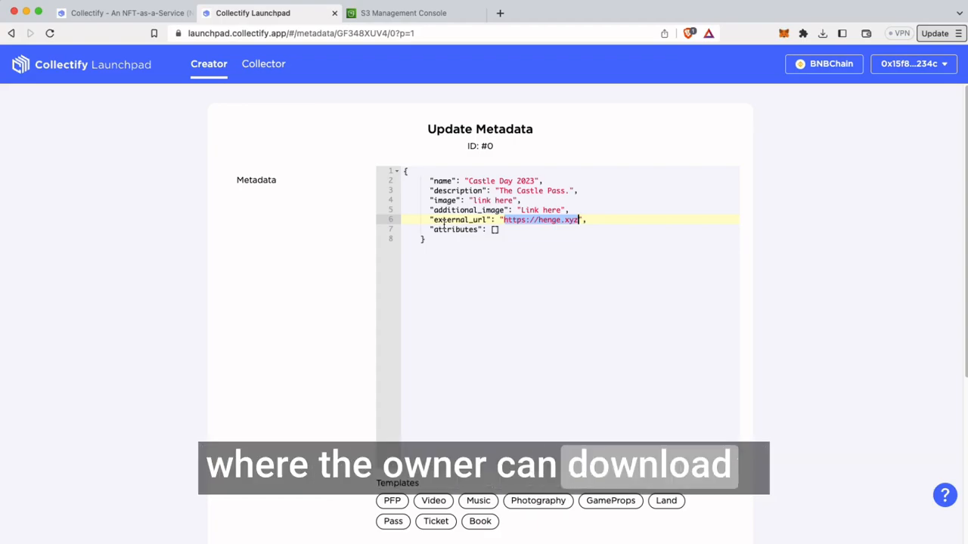
left_click(544, 233)
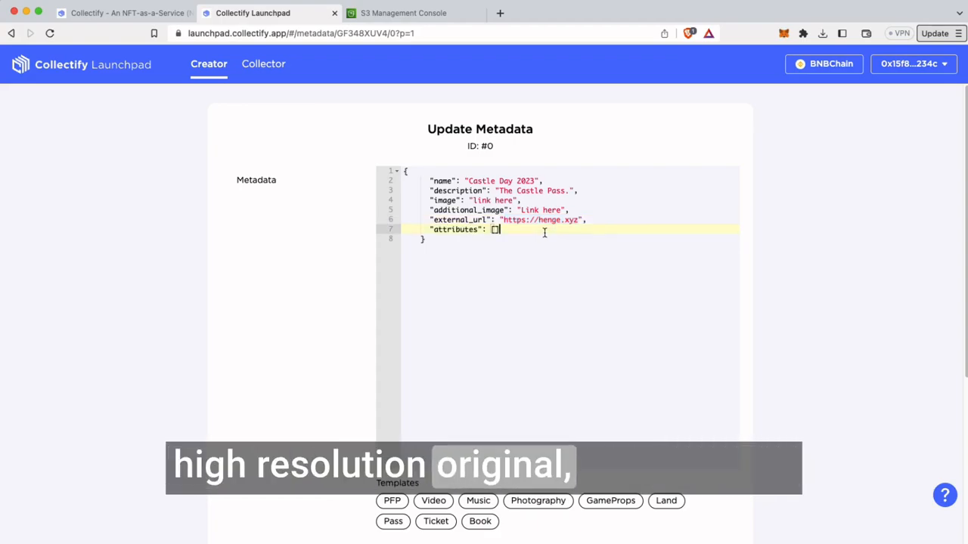
left_click_drag(473, 200, 515, 200)
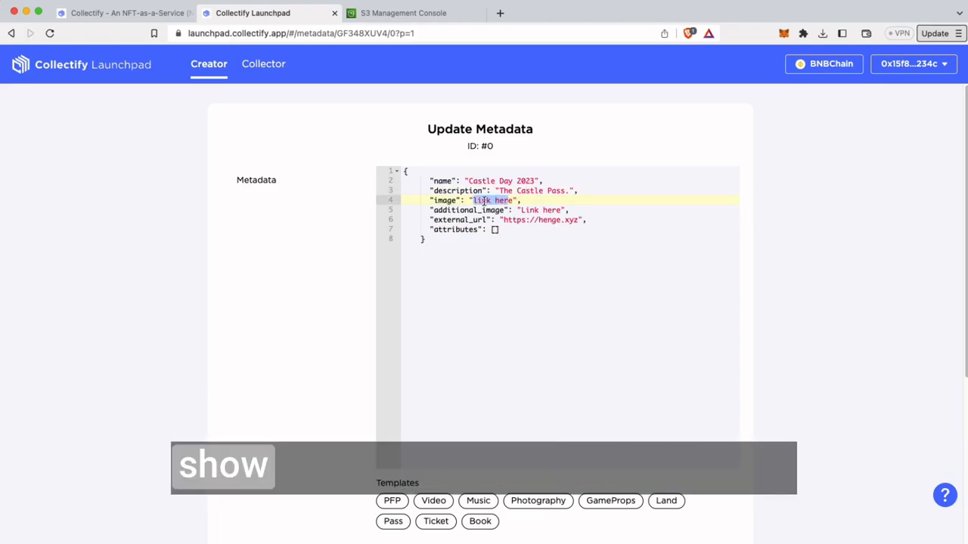
left_click(514, 201)
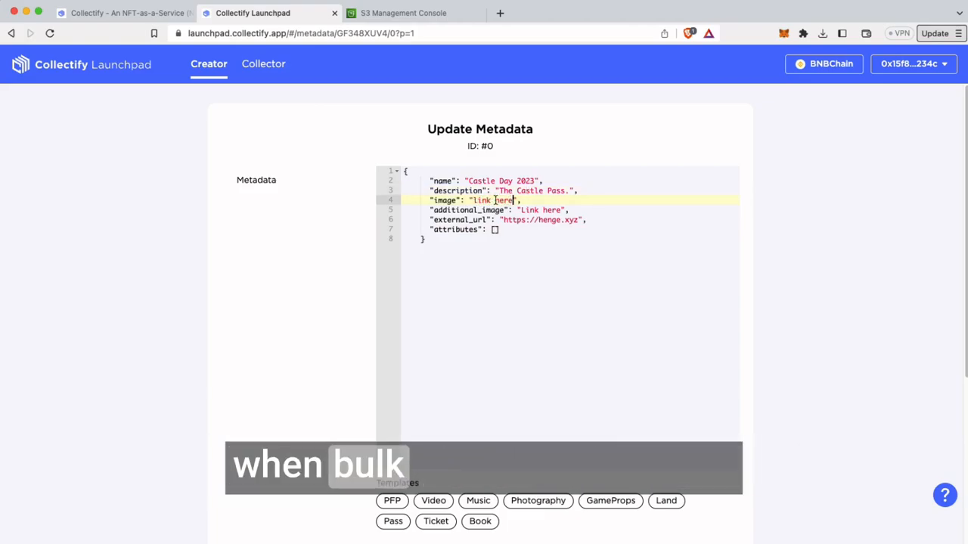
- Switch to the Amazon S3 console and open the Trinairn Map 1 folder in the trinairn-1 bucket
left_click(414, 13)
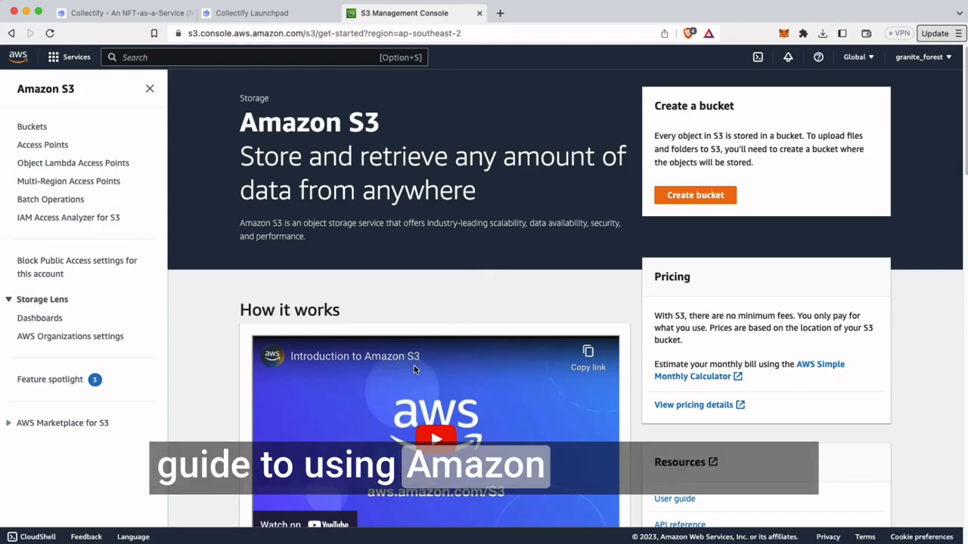
left_click(42, 126)
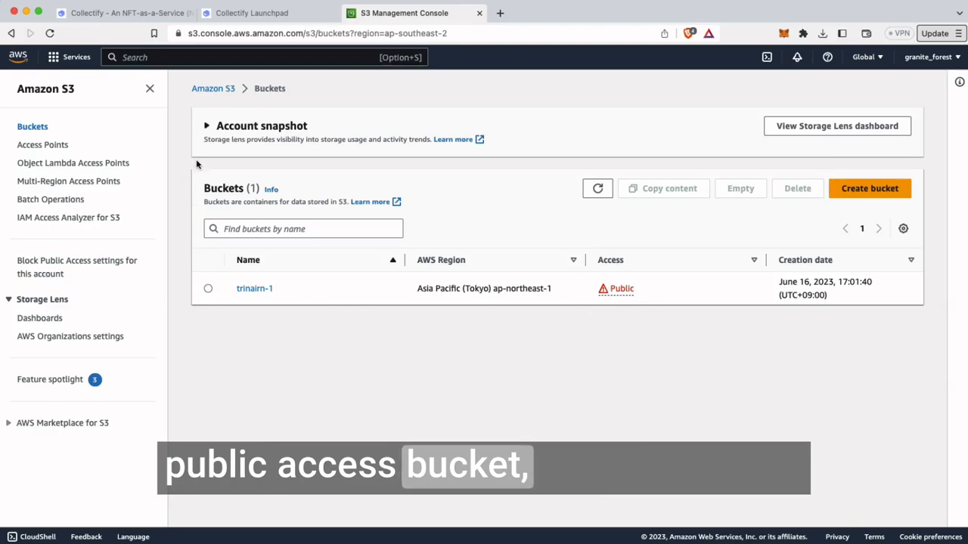
left_click(255, 289)
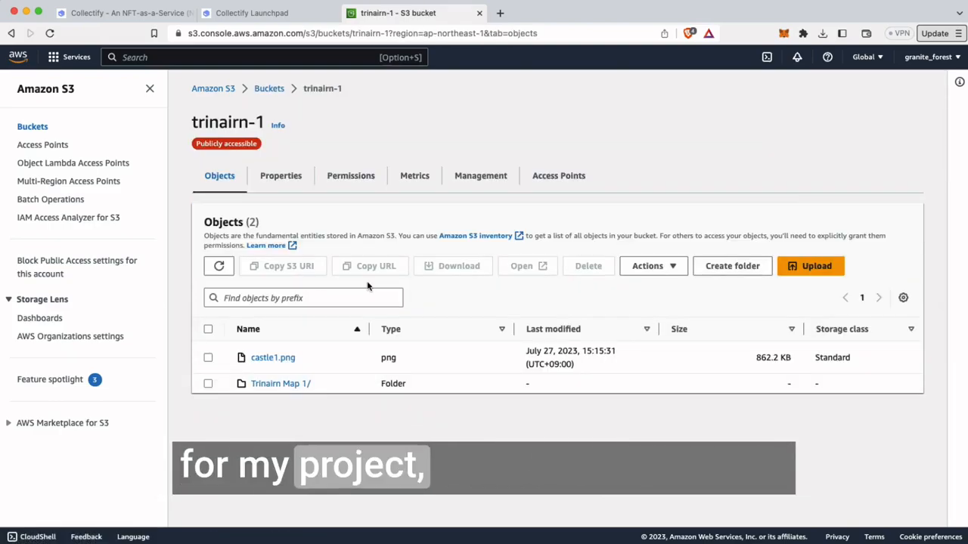
left_click(280, 384)
- Browse the folder's artboard image files and open Artboard 10.png to inspect its S3 URI
scroll(678, 433, "down", 3)
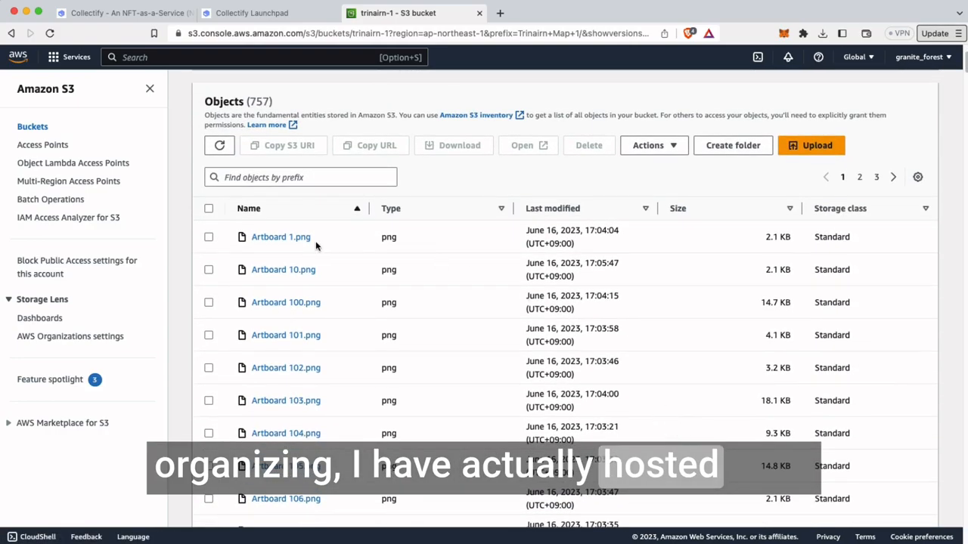
scroll(316, 245, "down", 10)
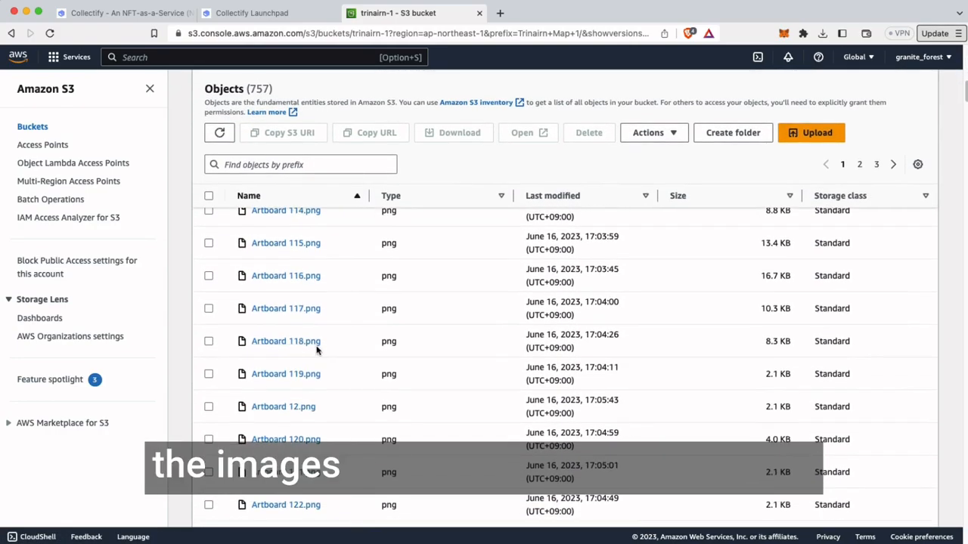
scroll(316, 348, "down", 5)
scroll(331, 340, "up", 6)
scroll(316, 333, "up", 10)
scroll(483, 379, "down", 1)
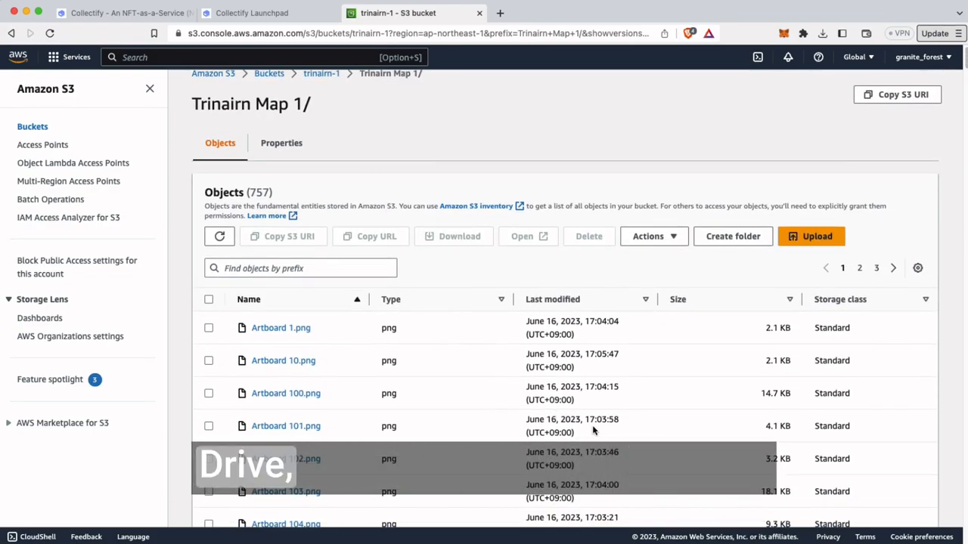
scroll(544, 412, "down", 1)
left_click(280, 340)
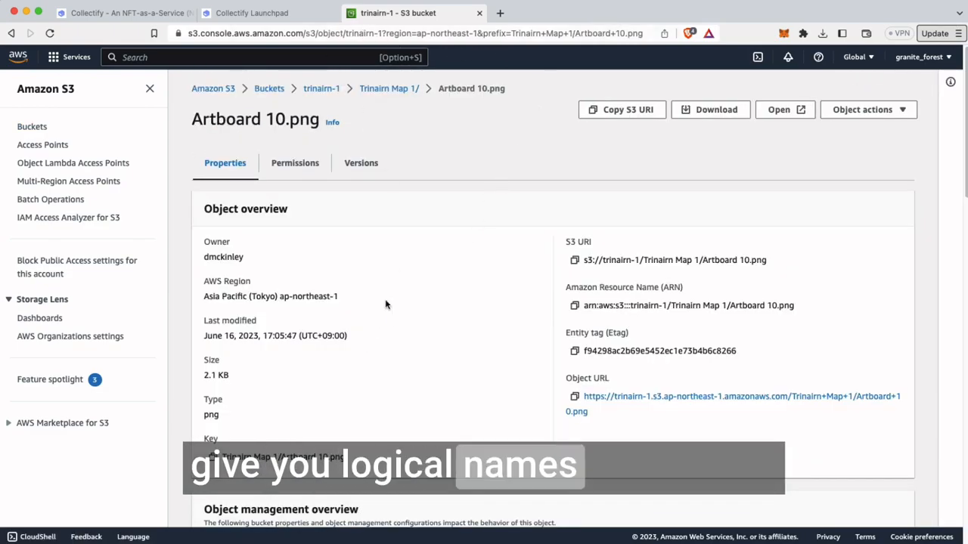
left_click_drag(766, 261, 572, 260)
left_click(704, 270)
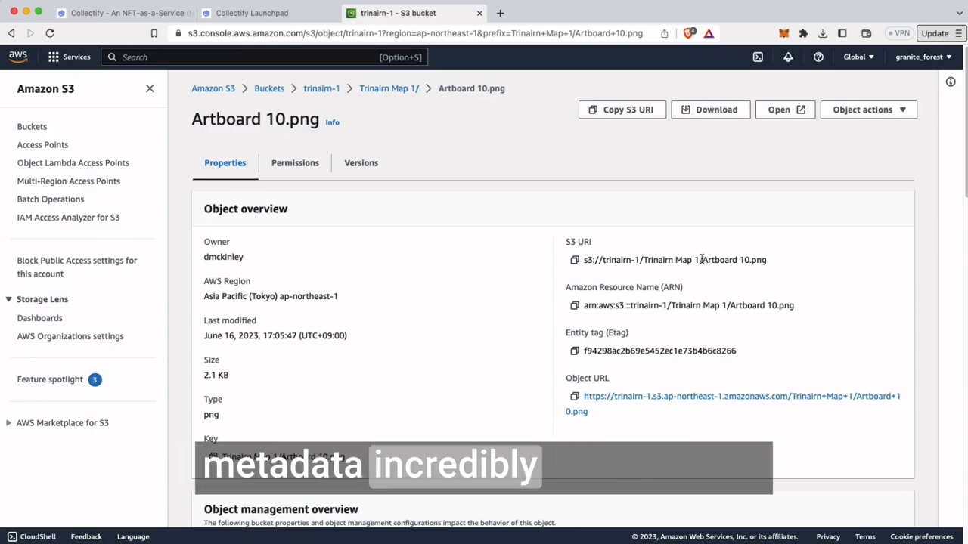
- Open the "Realms of Trínáirn - Metadata" spreadsheet in Google Sheets in a separate browser tab
left_click(500, 15)
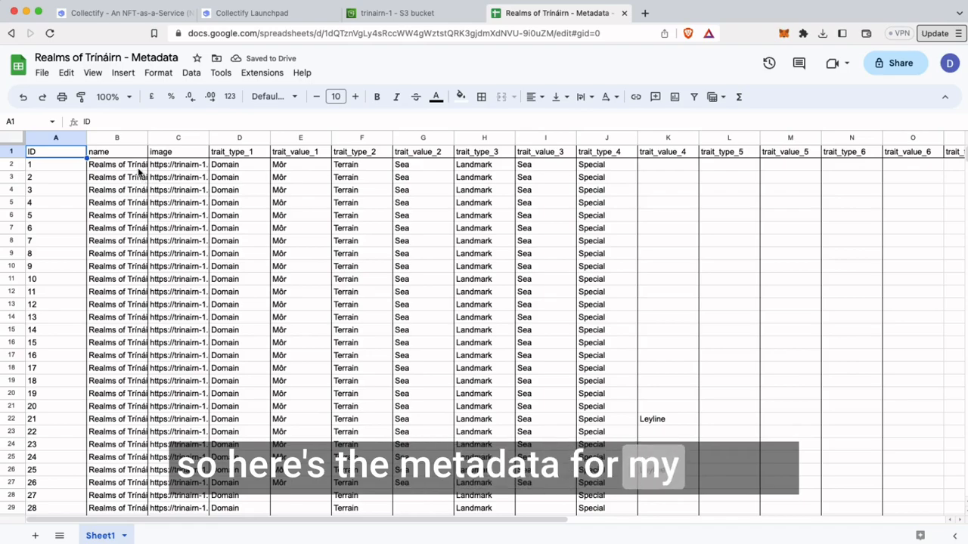
- Compare the artboard image links in the first rows of the sheet's image column
left_click(139, 167)
left_click(178, 165)
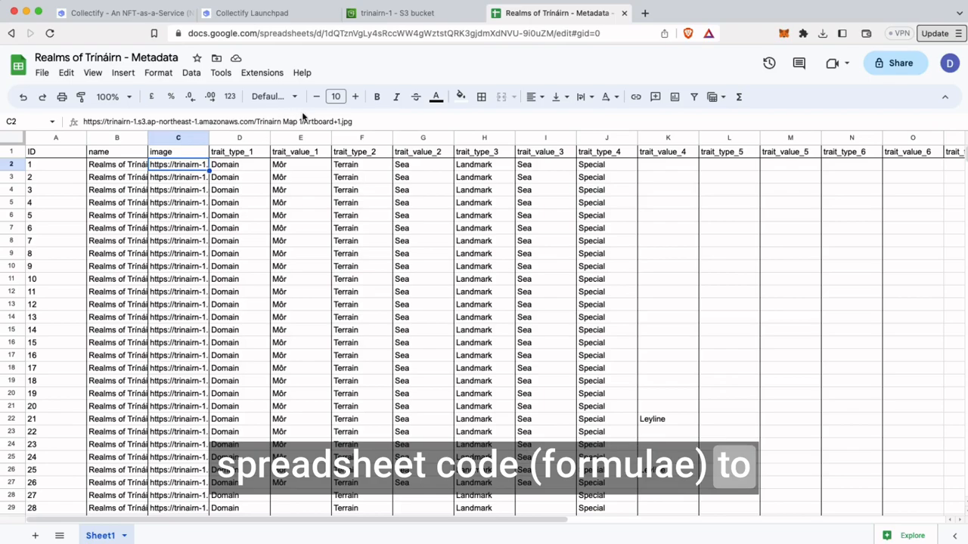
left_click(192, 180)
left_click(192, 190)
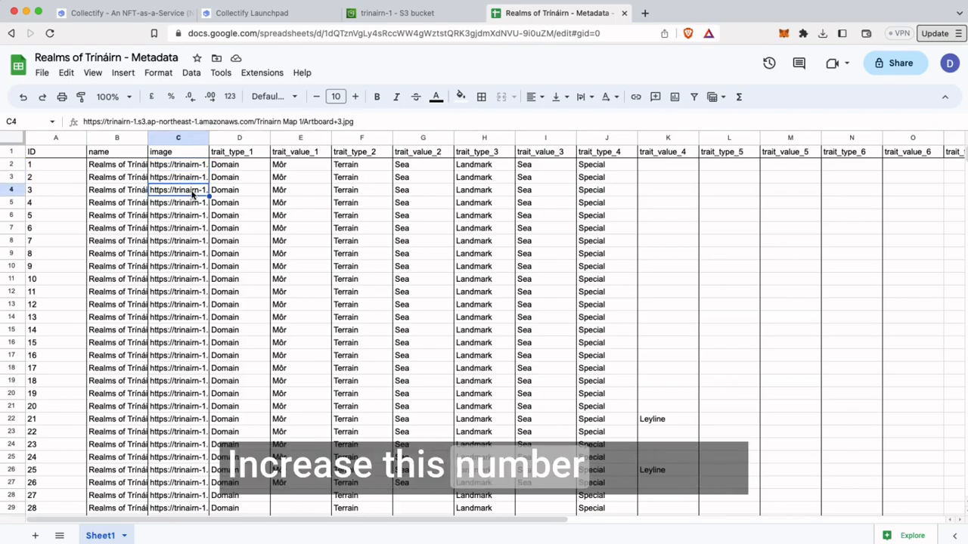
left_click(185, 217)
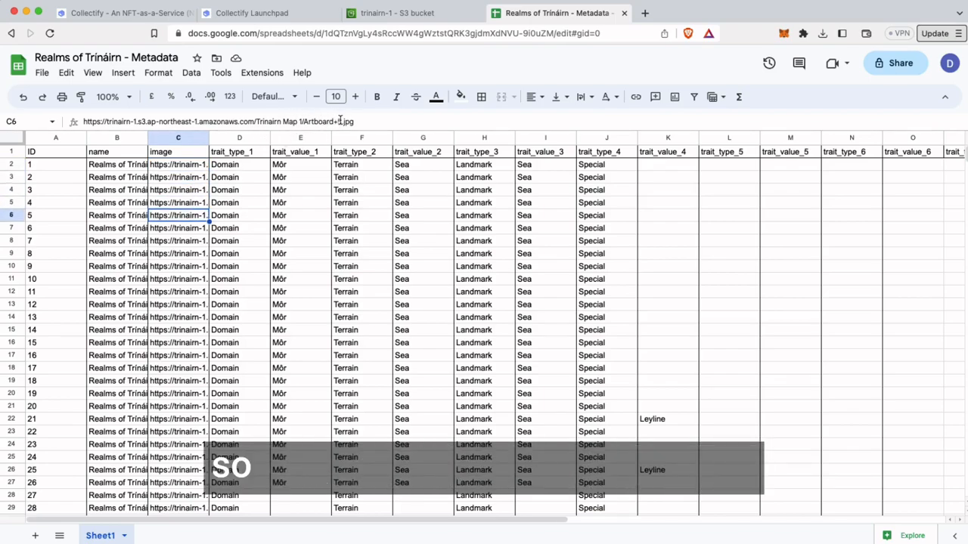
- Fill the image link from cell C3 down the image column to around row 20, then reselect C3
left_click(193, 178)
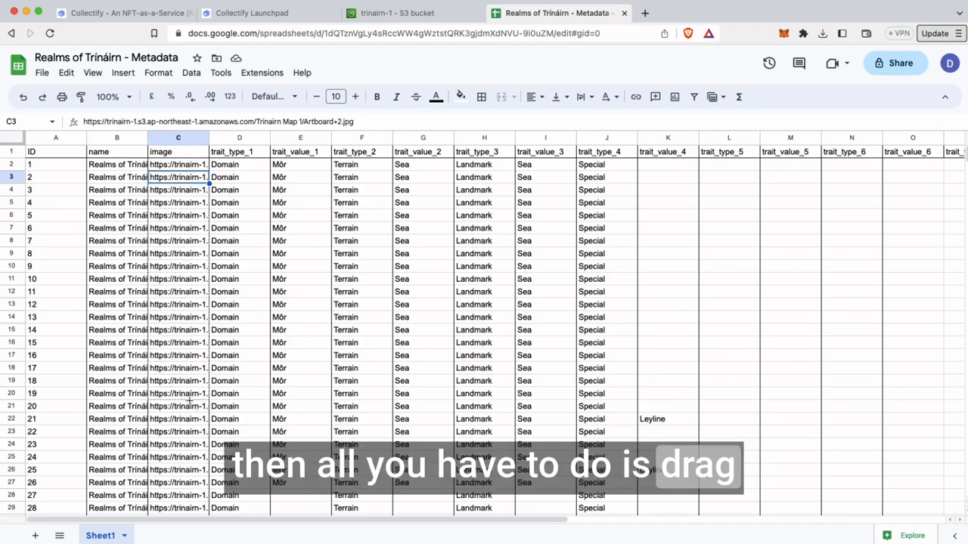
left_click_drag(209, 183, 189, 401)
left_click(195, 172)
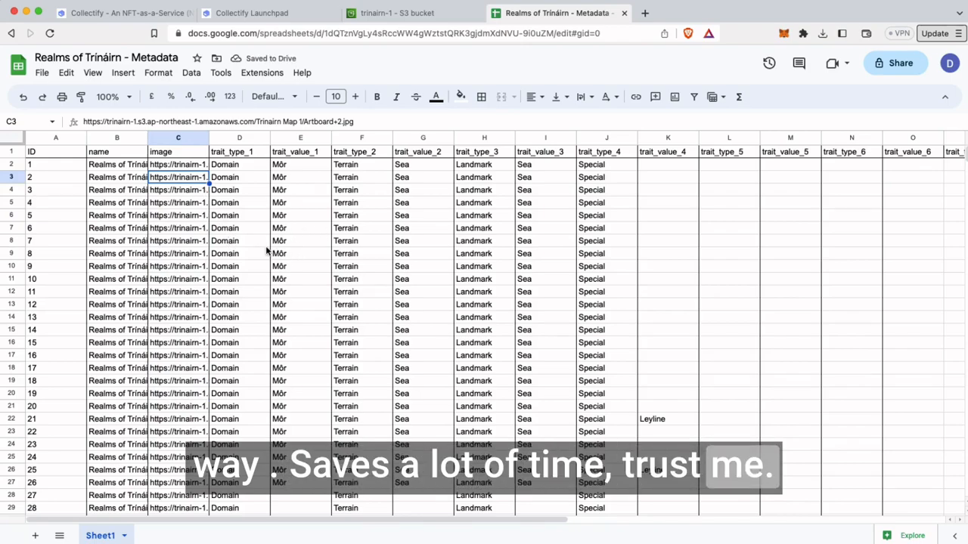
- Close the metadata spreadsheet and open the upload page of the trinairn-1 bucket in the Amazon S3 console
left_click(624, 13)
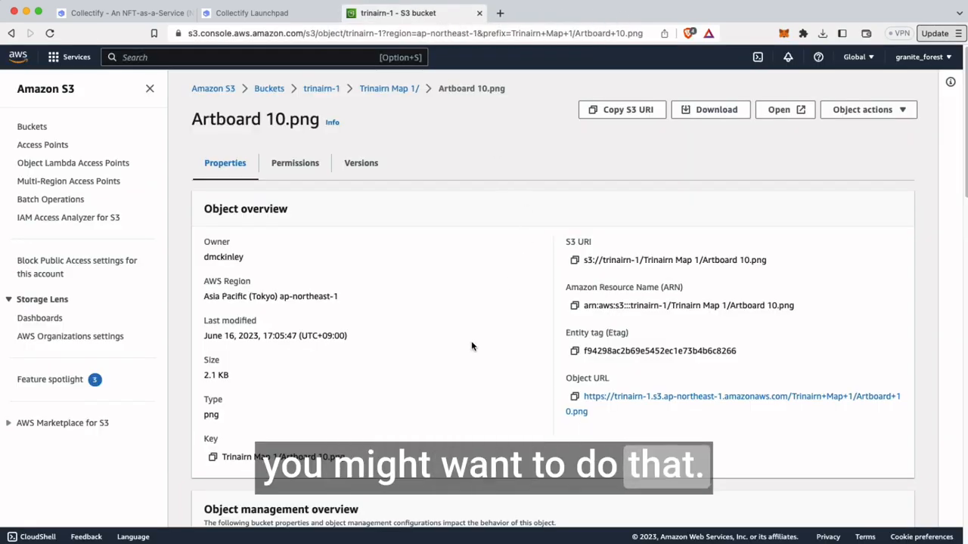
left_click(322, 89)
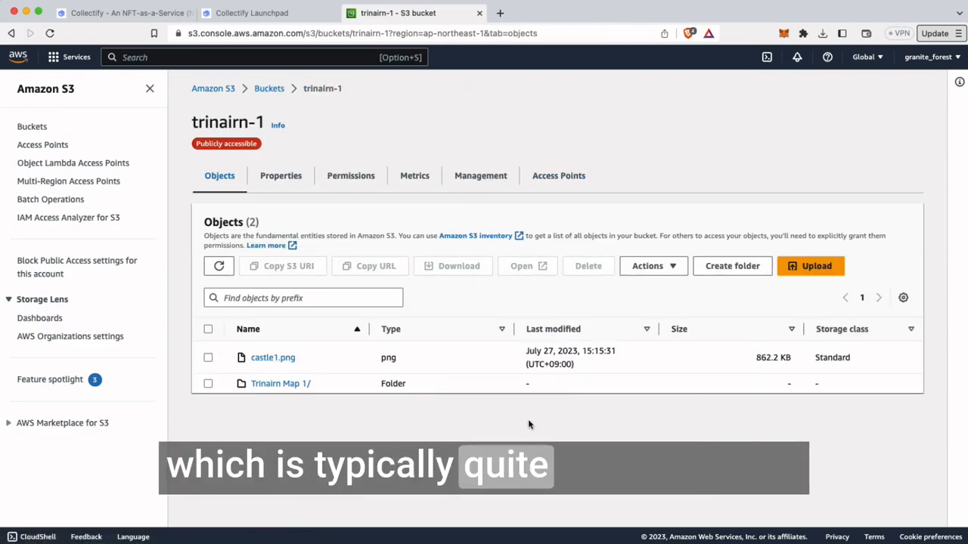
left_click(808, 266)
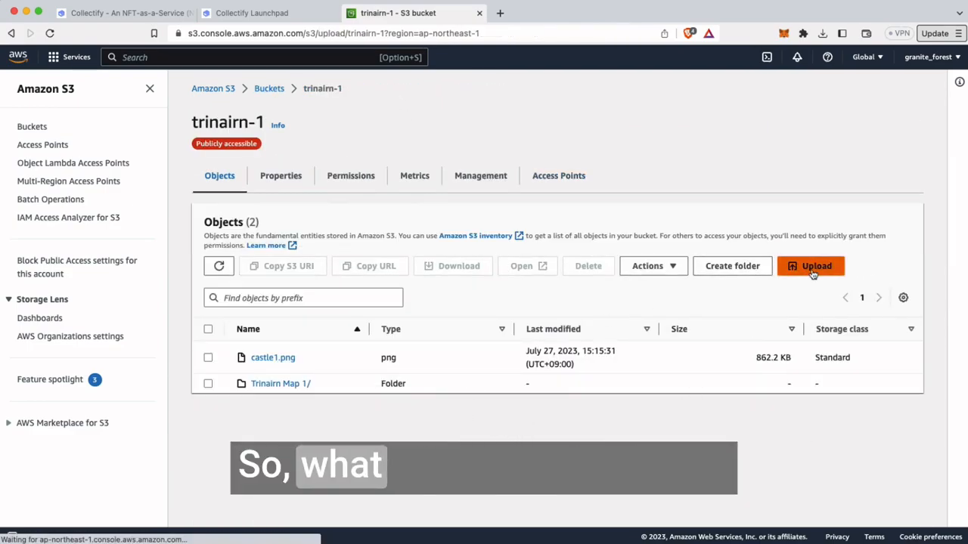
- Upload castle2.png to the trinairn-1 bucket and return to the bucket's object list
key("super+Tab")
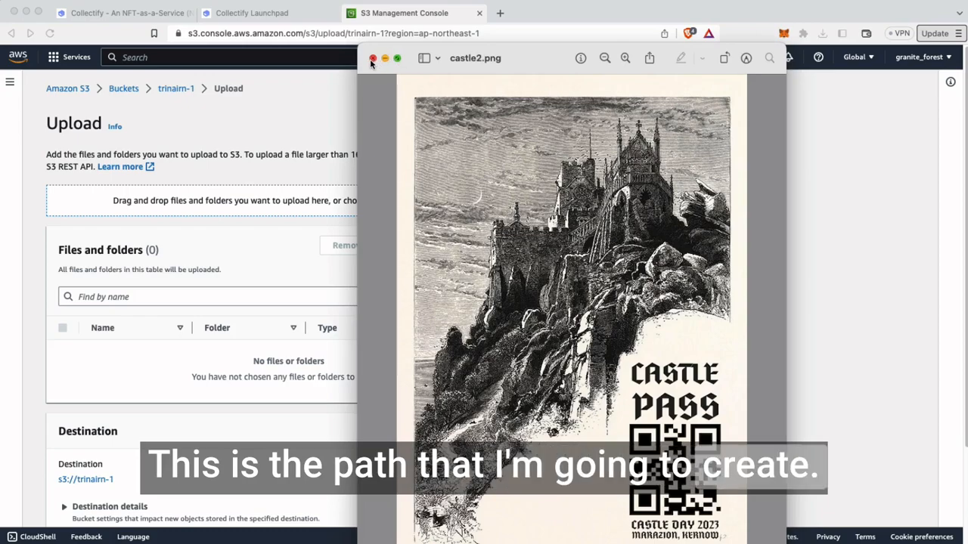
key("super+w")
left_click_drag(393, 522, 393, 400)
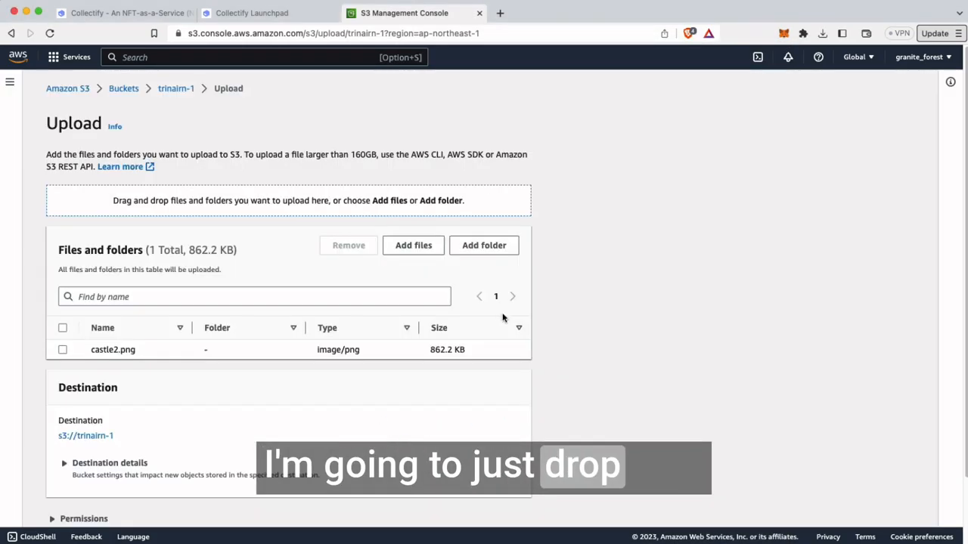
scroll(487, 361, "down", 2)
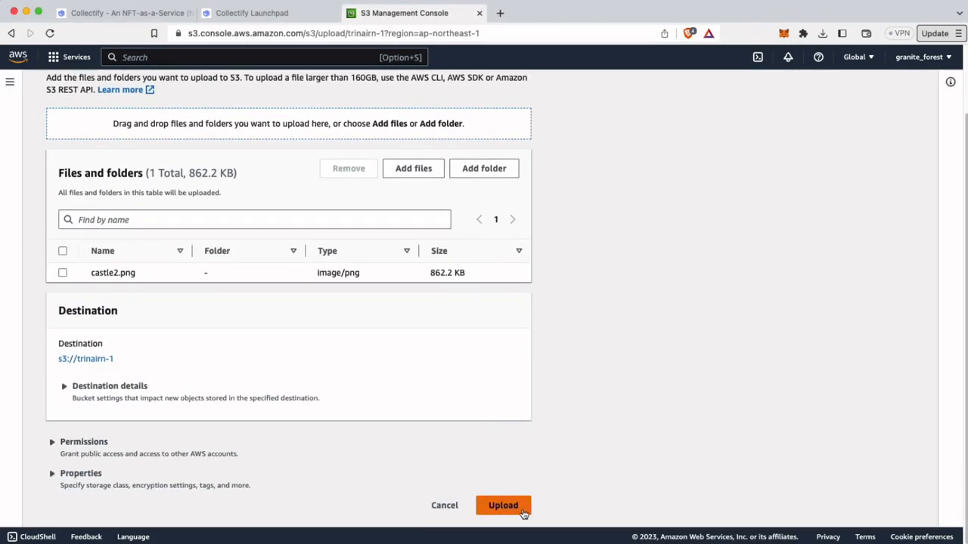
left_click(522, 510)
left_click(922, 136)
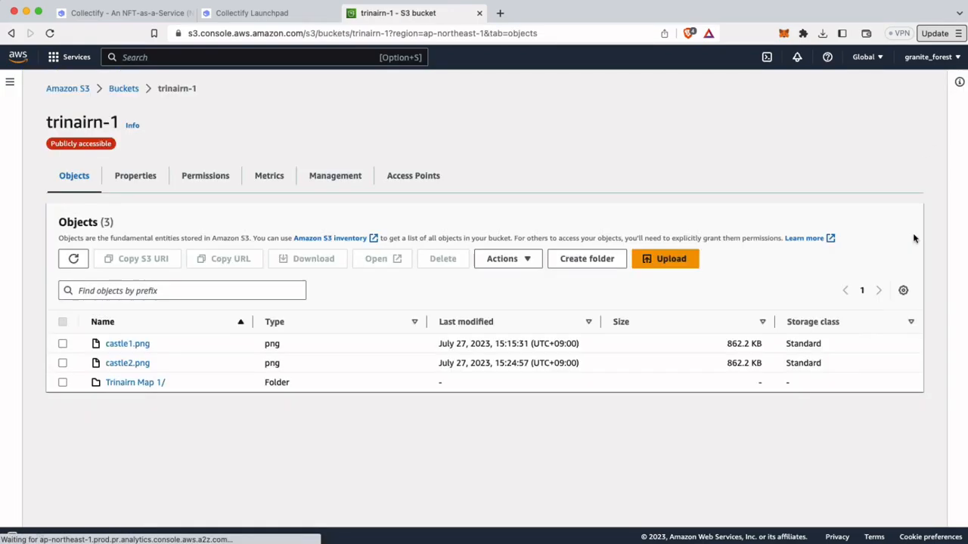
- Open the object URL of castle2.png, copy the image's web address, and return to its S3 object page
left_click(137, 365)
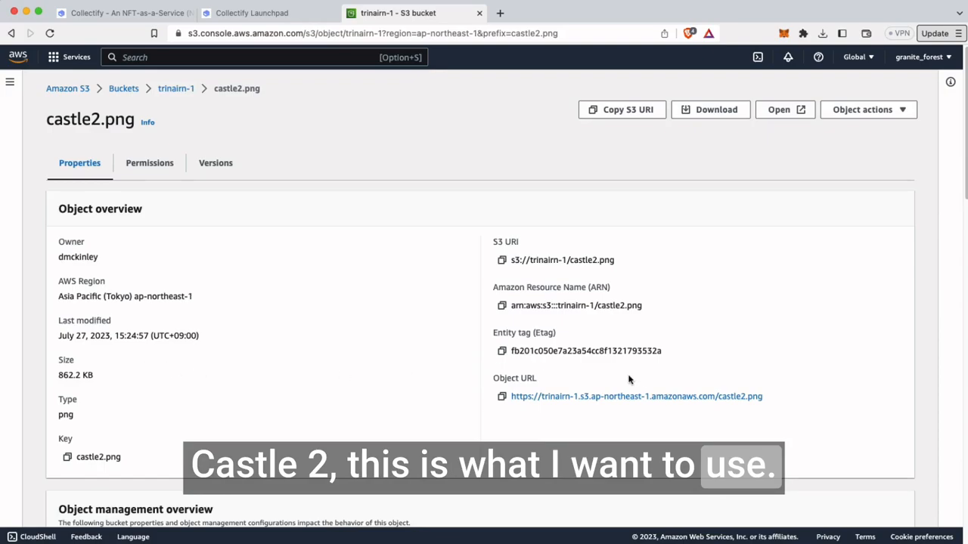
left_click(620, 397)
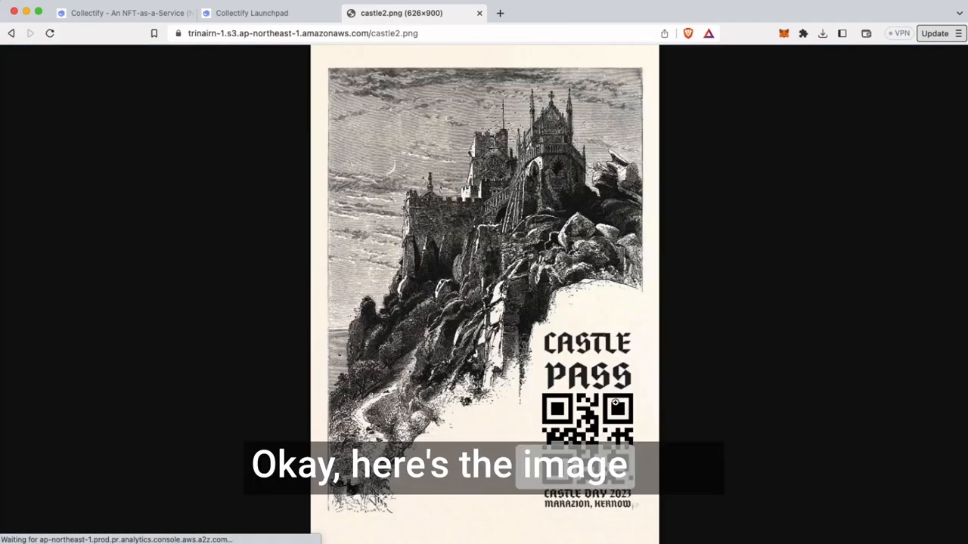
right_click(415, 33)
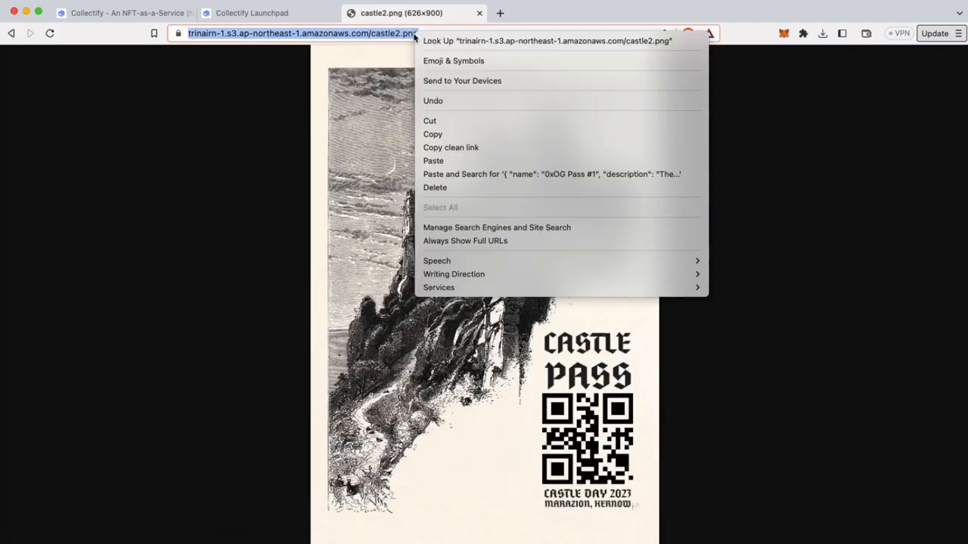
left_click(454, 132)
key("super+[")
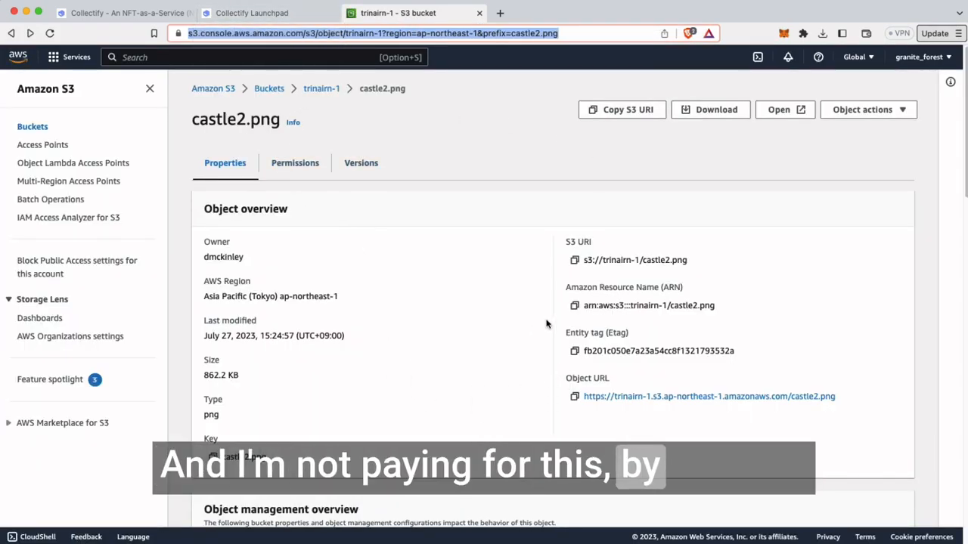
scroll(546, 328, "down", 5)
scroll(480, 378, "up", 5)
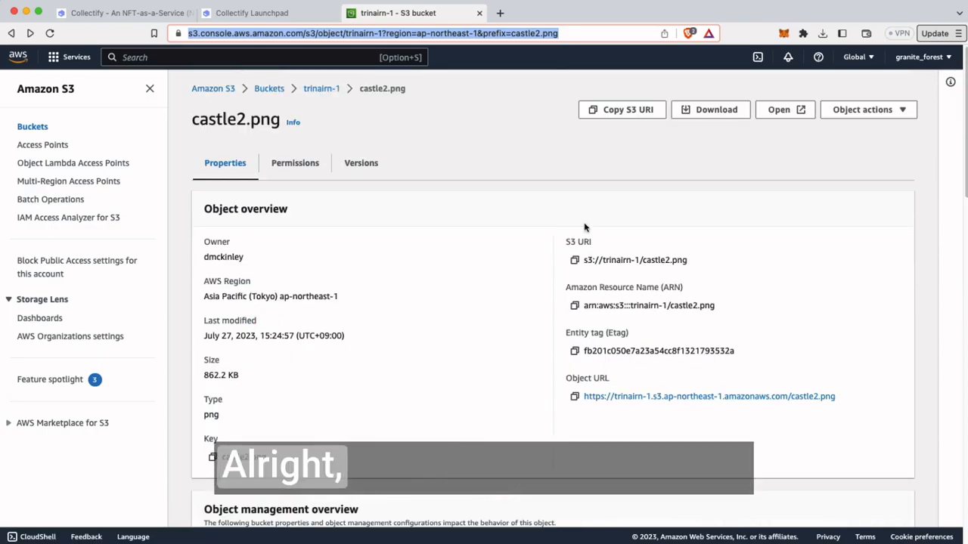
left_click(254, 14)
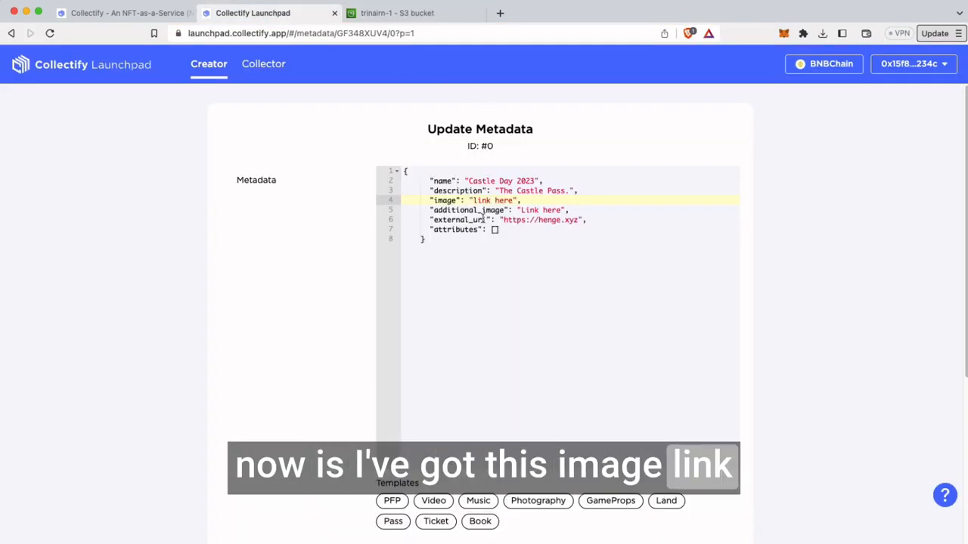
left_click_drag(513, 200, 472, 201)
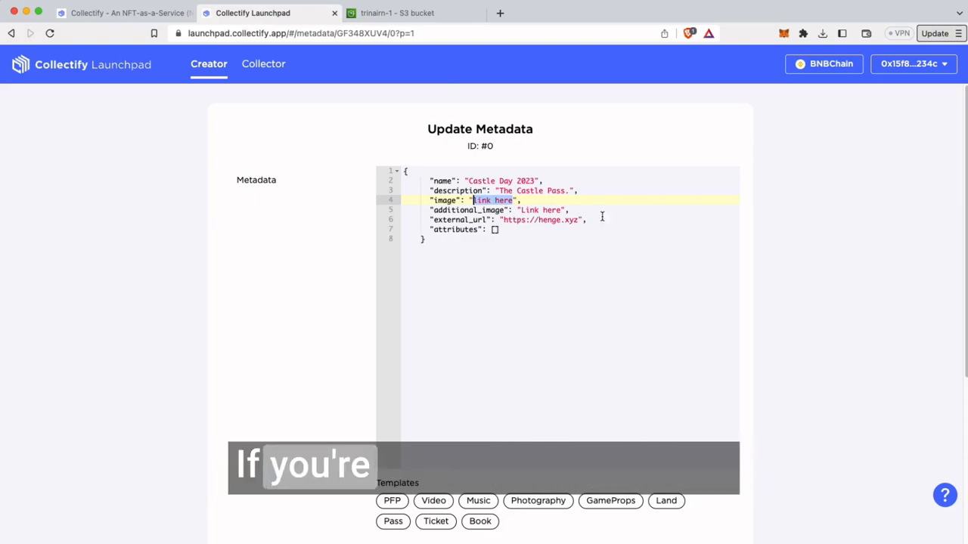
key("super+v")
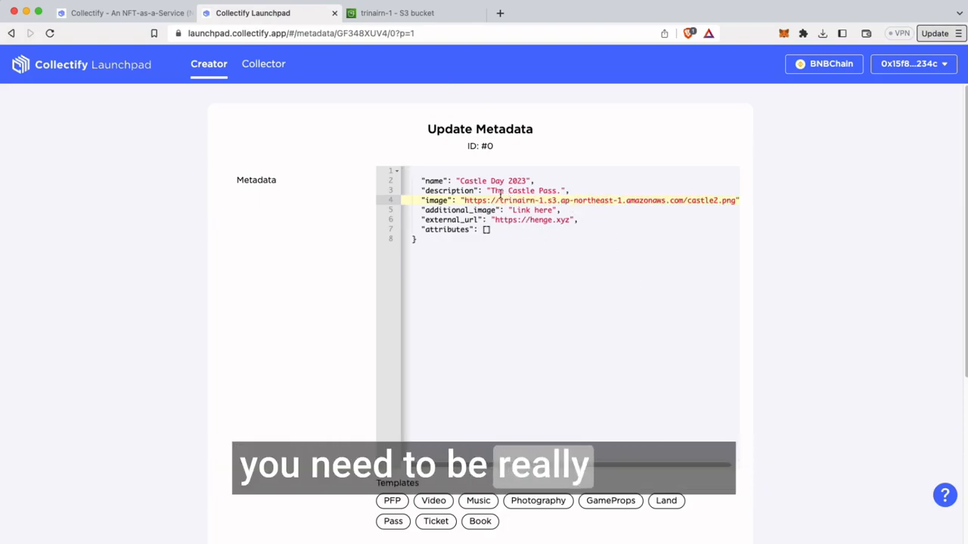
- Remove the comma after the external_url value to check the syntax error marker, and restore the comma
left_click(390, 227)
left_click(616, 217)
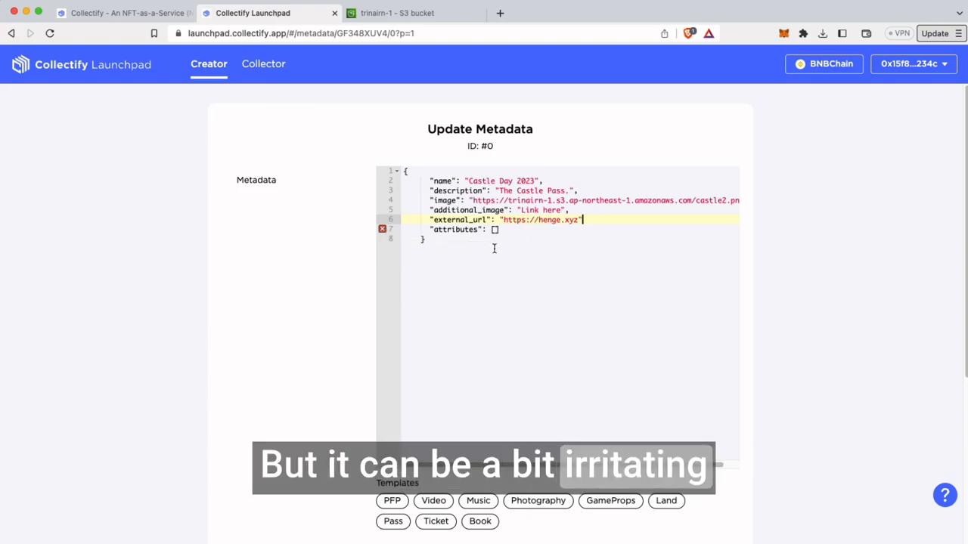
type(",")
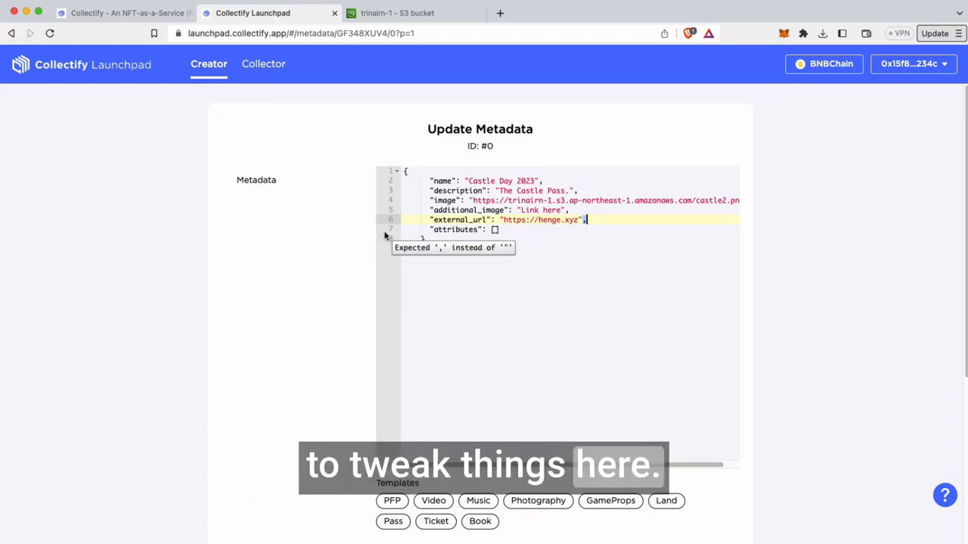
left_click(549, 243)
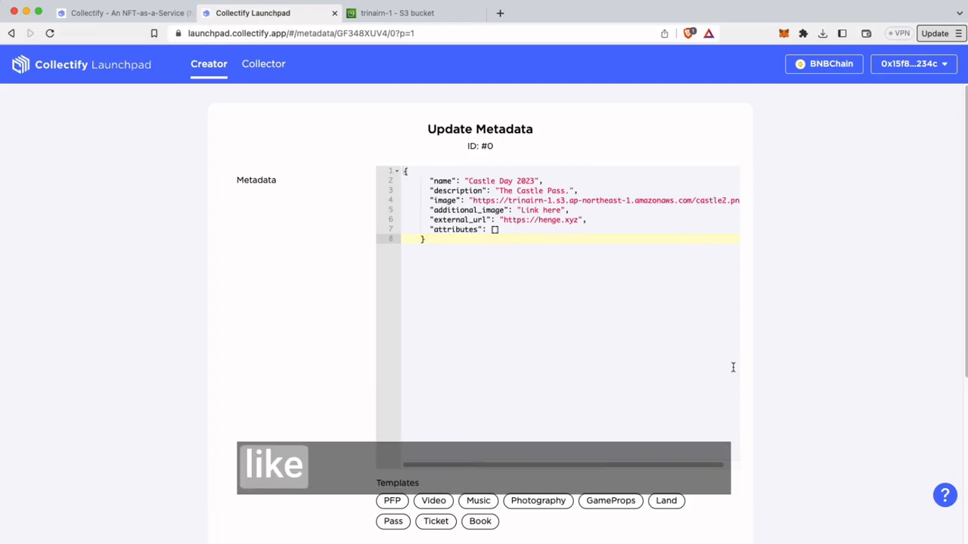
- Save item #0's metadata, reopen it to check the stored code, and return to the Castle Pass metadata list
scroll(531, 433, "down", 2)
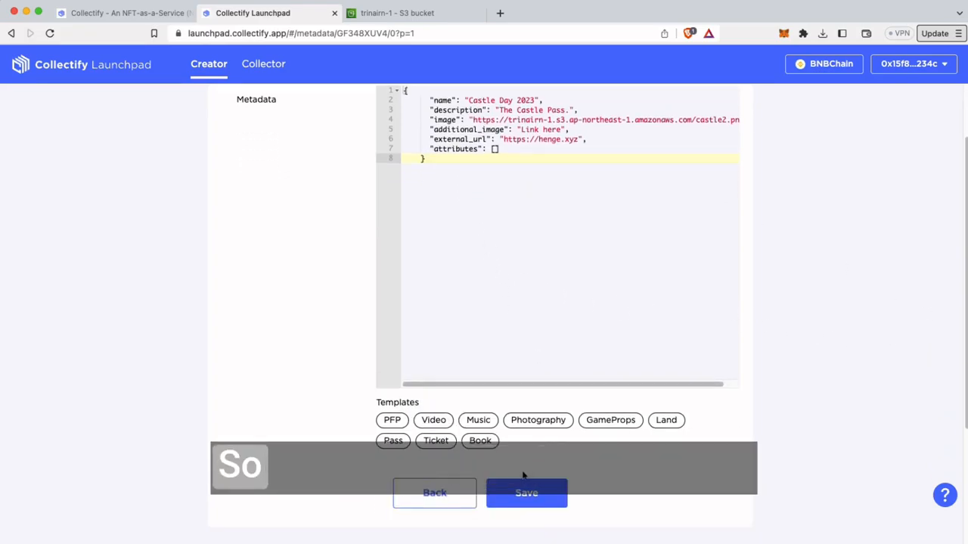
left_click(534, 499)
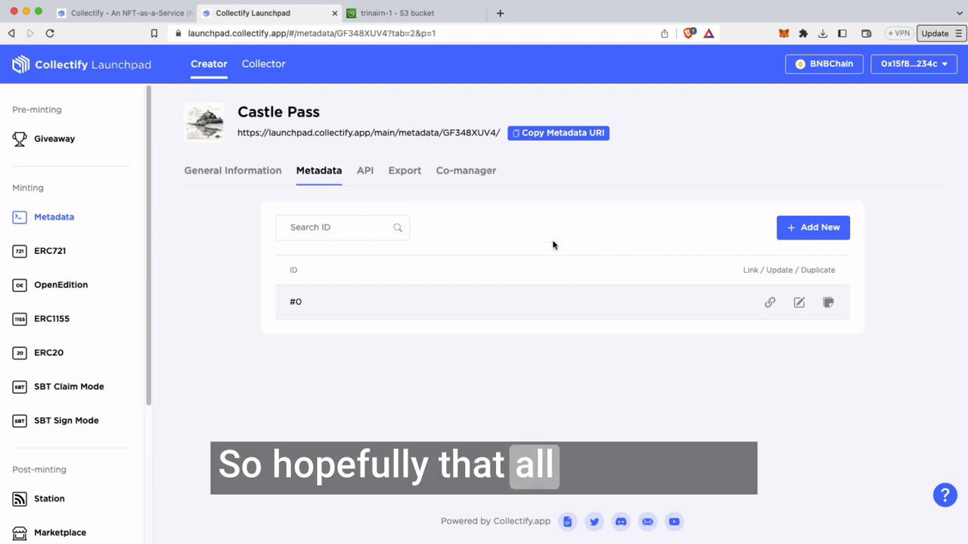
left_click(798, 302)
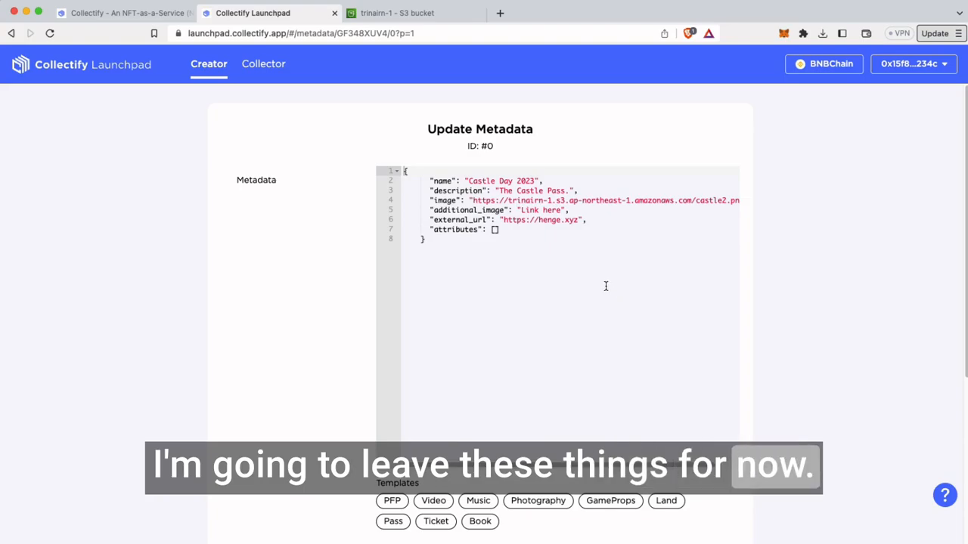
key("super+bracketleft")
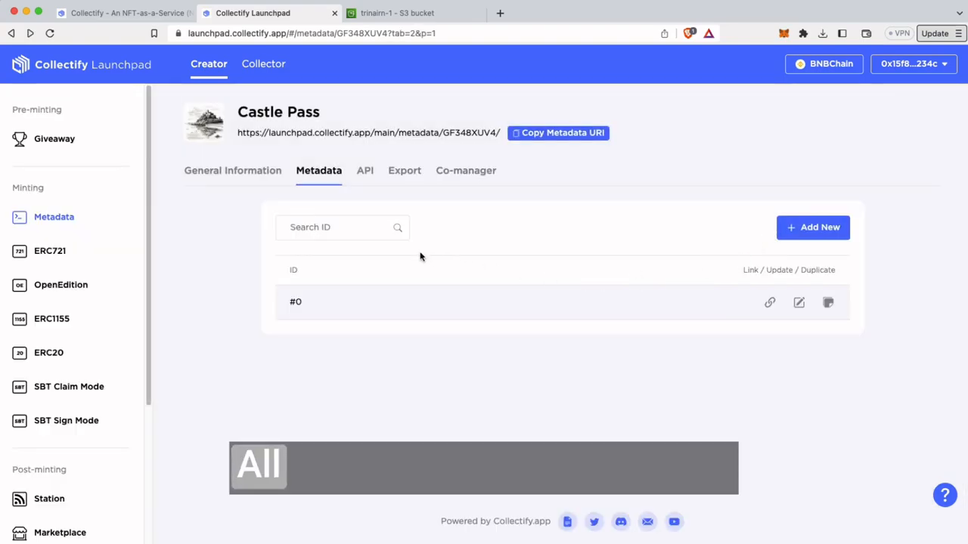
- Copy the Castle Pass metadata URI and start a new OpenEdition contract
left_click(534, 136)
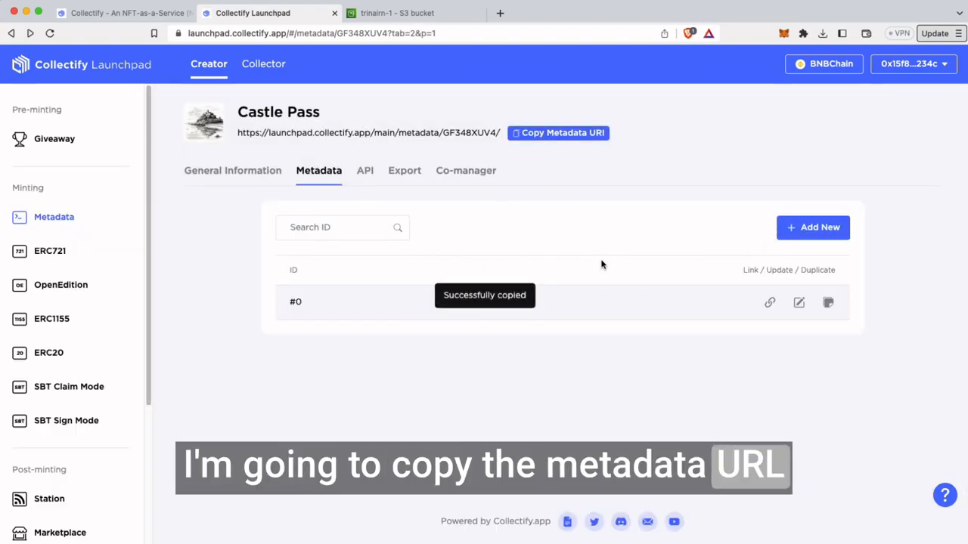
left_click(75, 284)
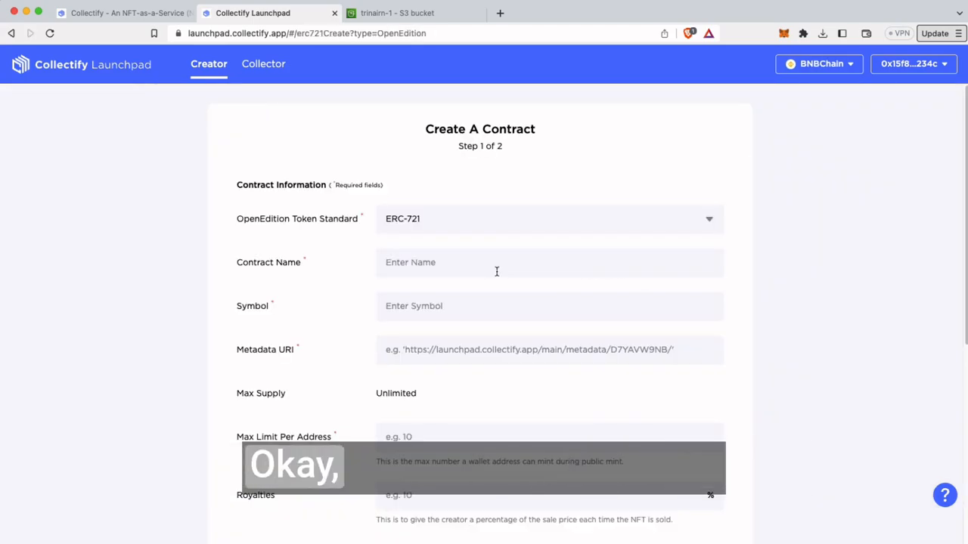
type("ass")
key("Tab")
type("CAPAS")
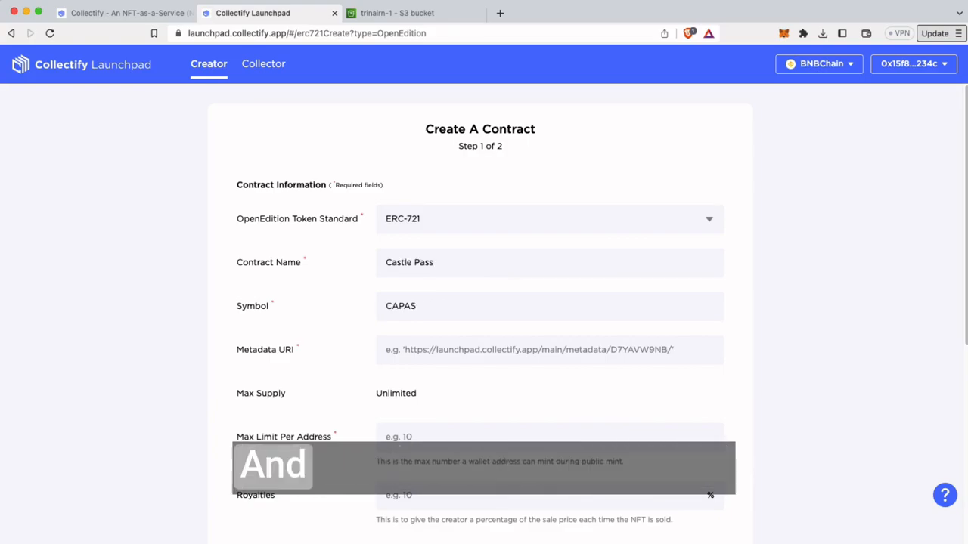
key("Tab")
scroll(423, 265, "down", 3)
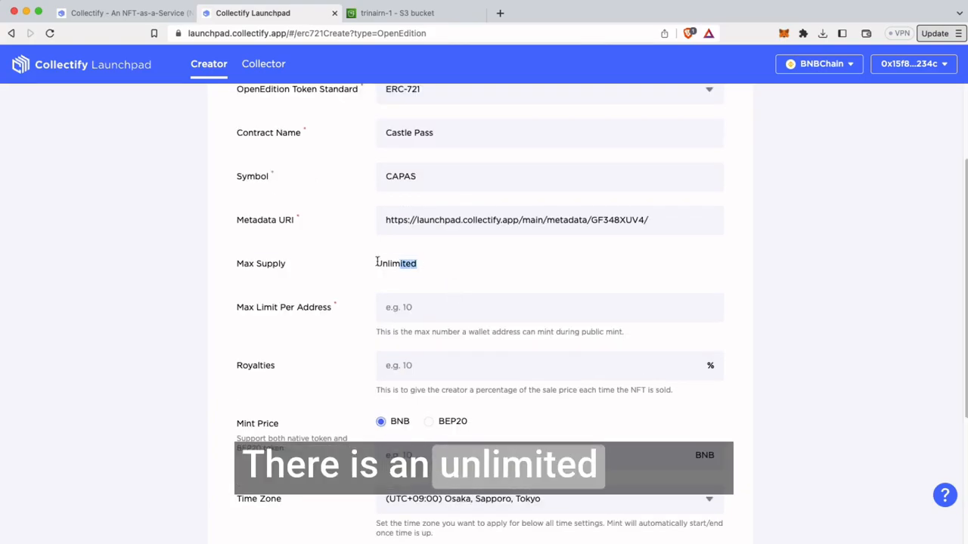
- Set the contract's max limit per address to 1 and its royalties to 0%
left_click_drag(433, 272, 383, 263)
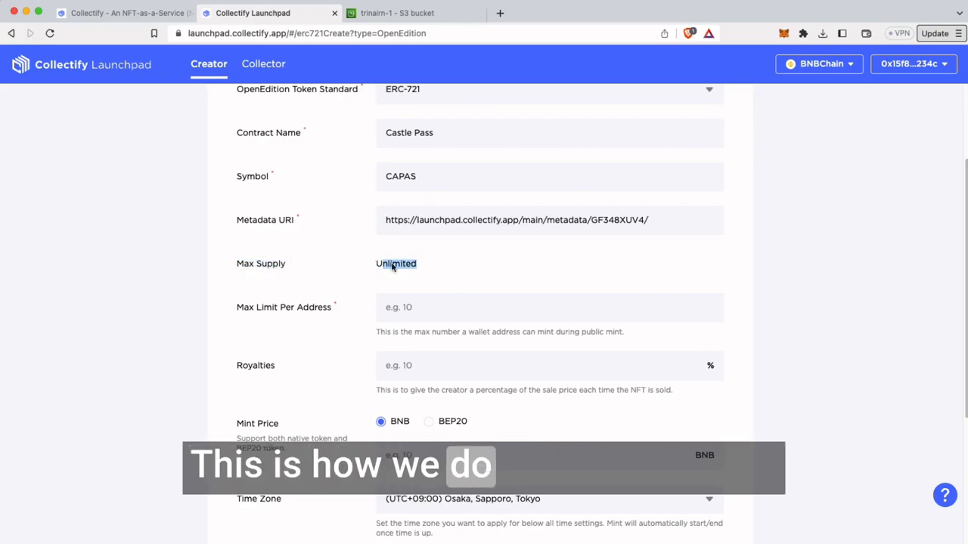
left_click(409, 314)
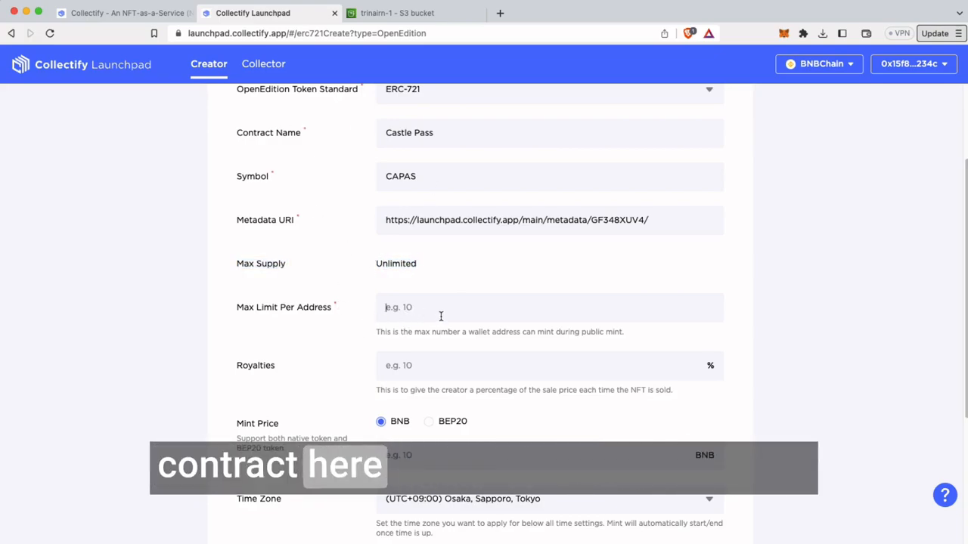
type("1")
left_click(448, 367)
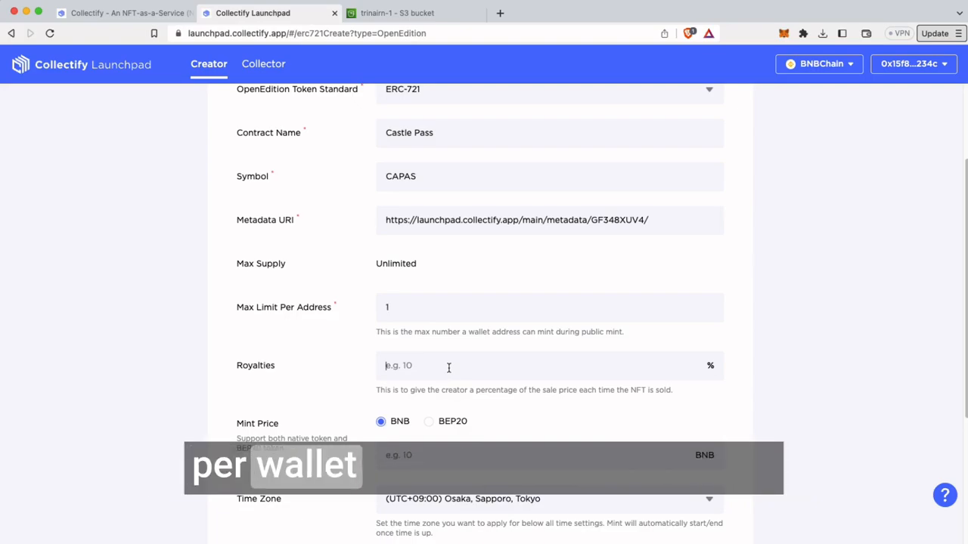
scroll(486, 340, "down", 3)
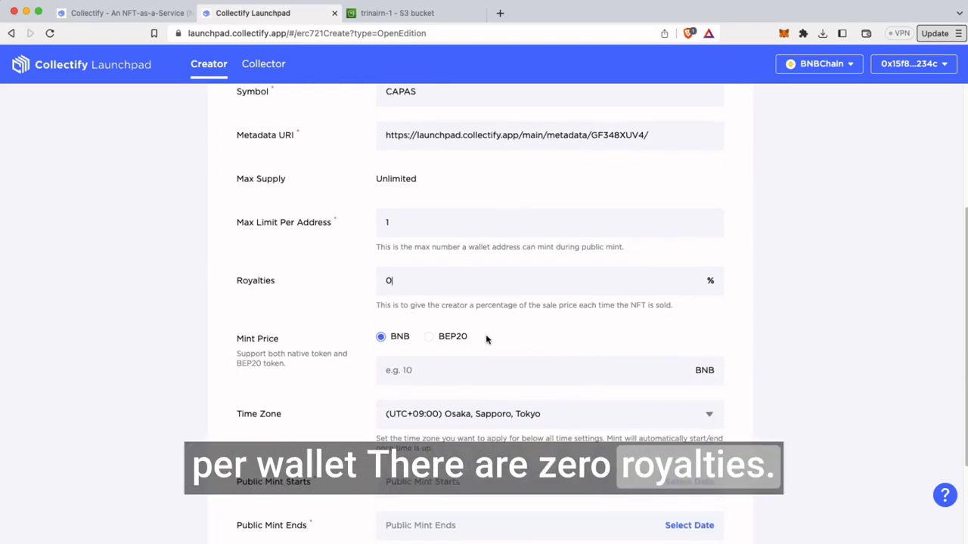
- Charge the mint in BEP20 with a price of 100 and token contract address 0x036A284B87B1c6a4f083A2d7a5fA4129fAE35bfE
left_click(436, 341)
left_click(463, 384)
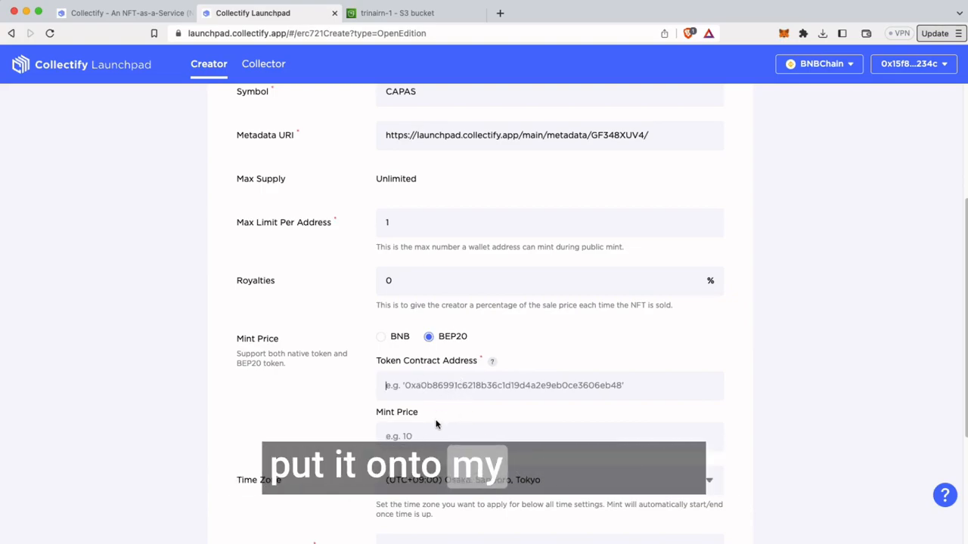
left_click(466, 446)
type("100")
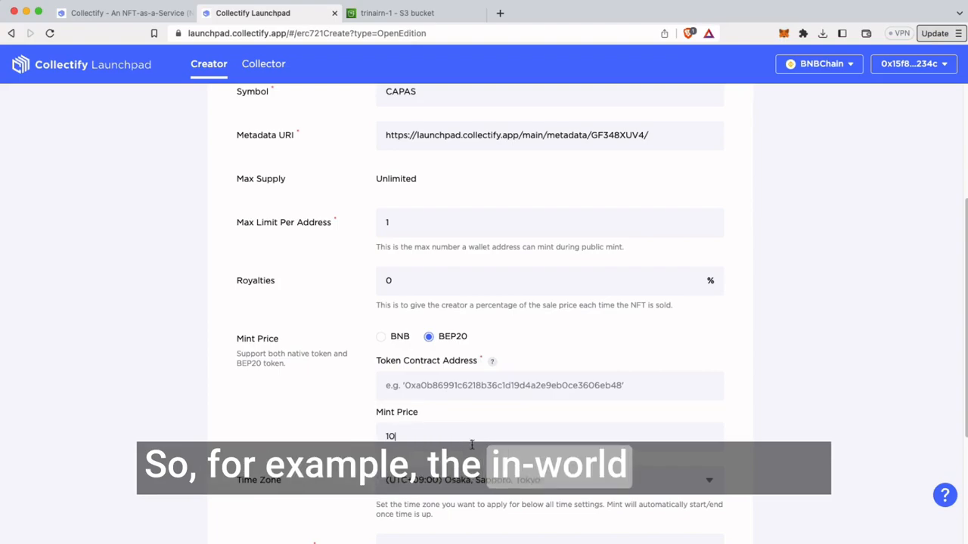
left_click(464, 387)
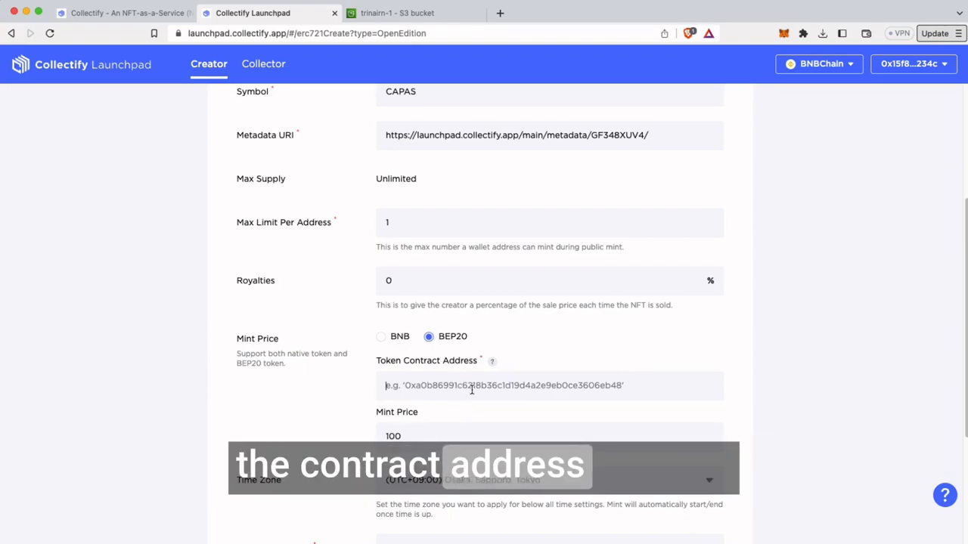
key("super+v")
scroll(490, 378, "down", 3)
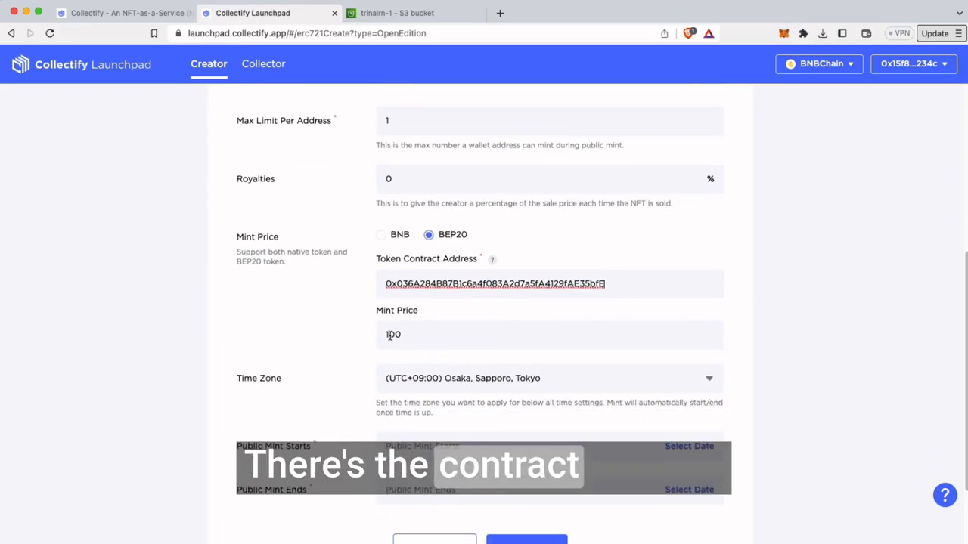
- Set the contract's public mint start date to 2023-07-28
left_click(452, 456)
scroll(454, 454, "down", 1)
scroll(469, 385, "down", 1)
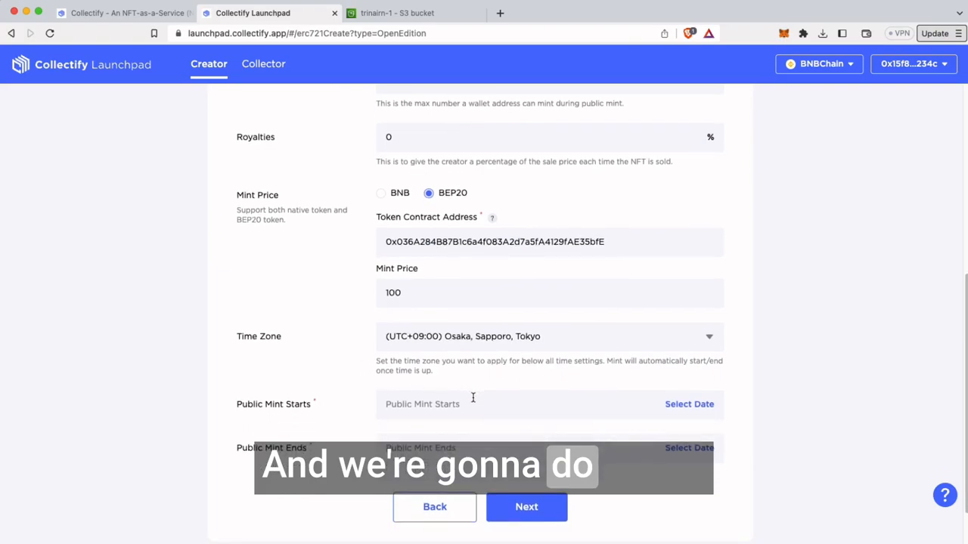
left_click(652, 414)
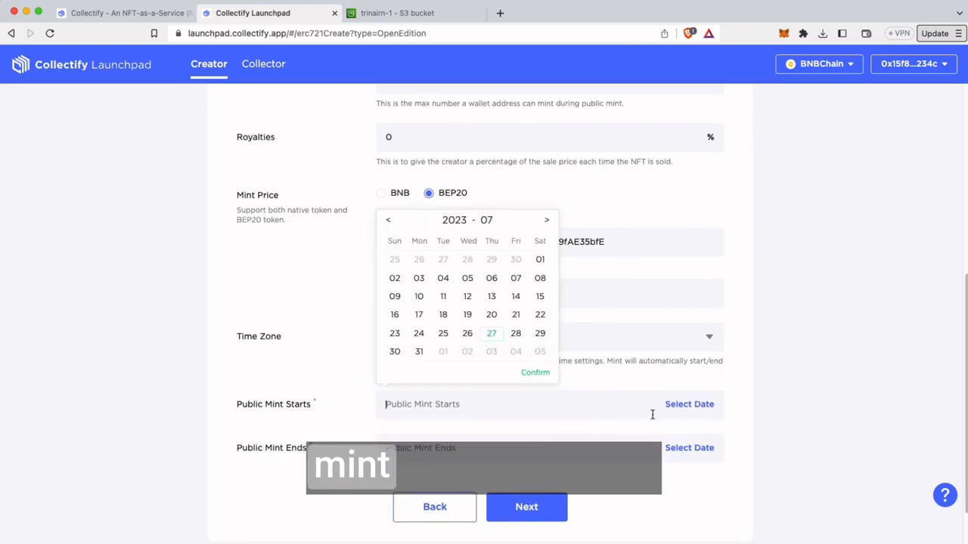
left_click(516, 333)
scroll(474, 321, "down", 3)
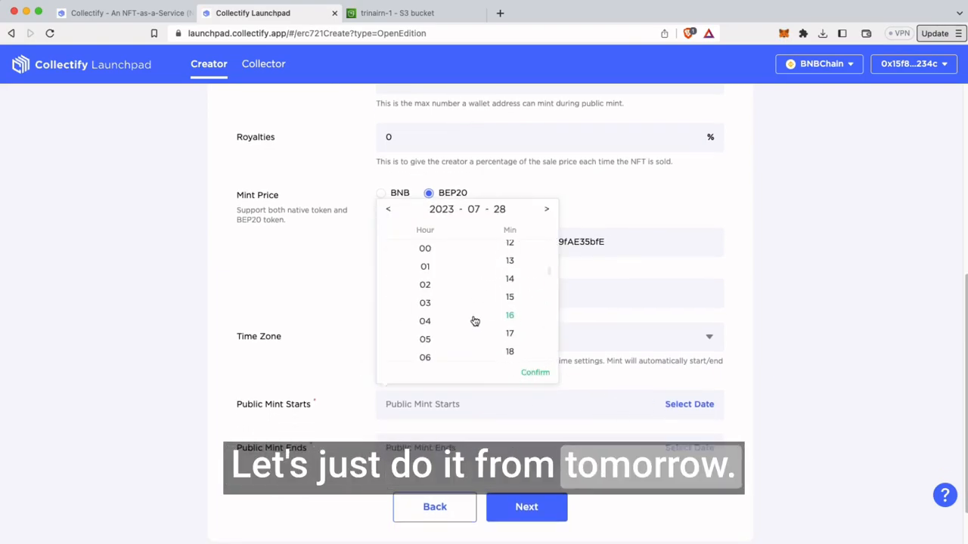
scroll(427, 314, "down", 3)
- Set the public mint end date to 2023-08-04 and continue to the collection information
left_click(631, 442)
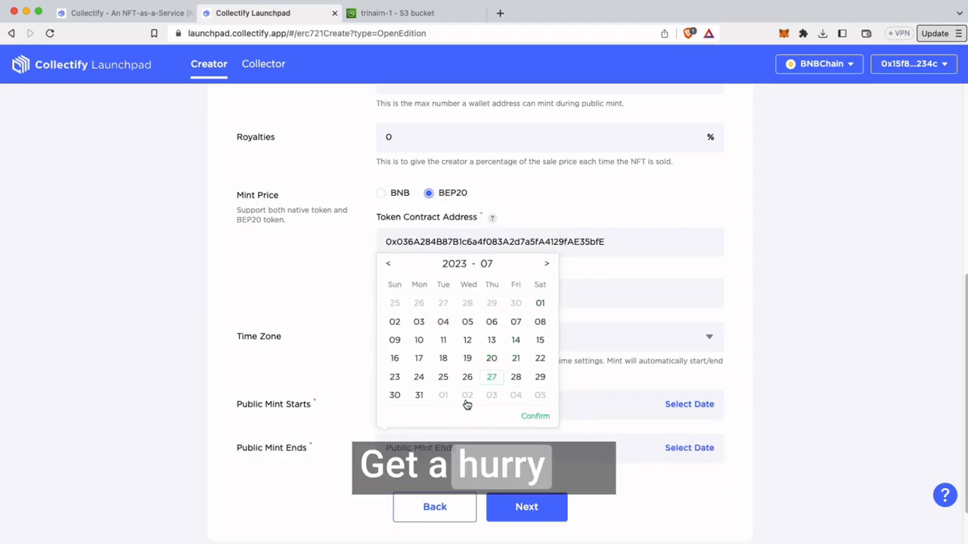
left_click(546, 264)
left_click(516, 303)
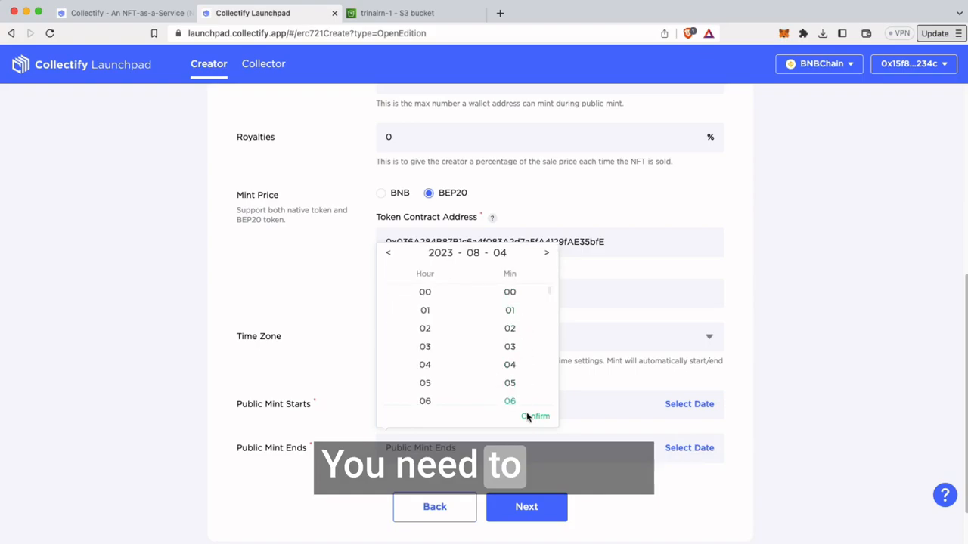
left_click(425, 365)
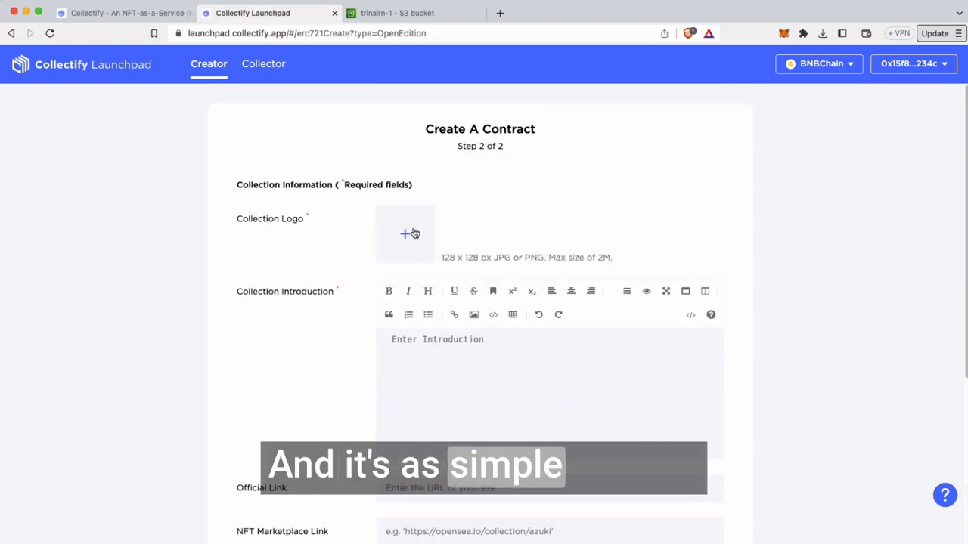
- Add the castle image as collection logo with the introduction "Pass for the first annual meetup", and create the contract
left_click(405, 236)
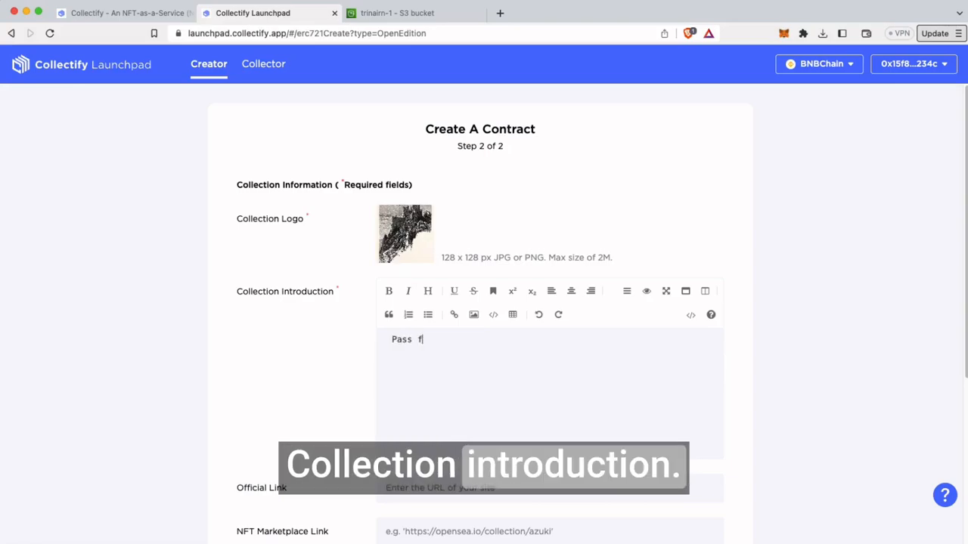
type("for the first annual meetup")
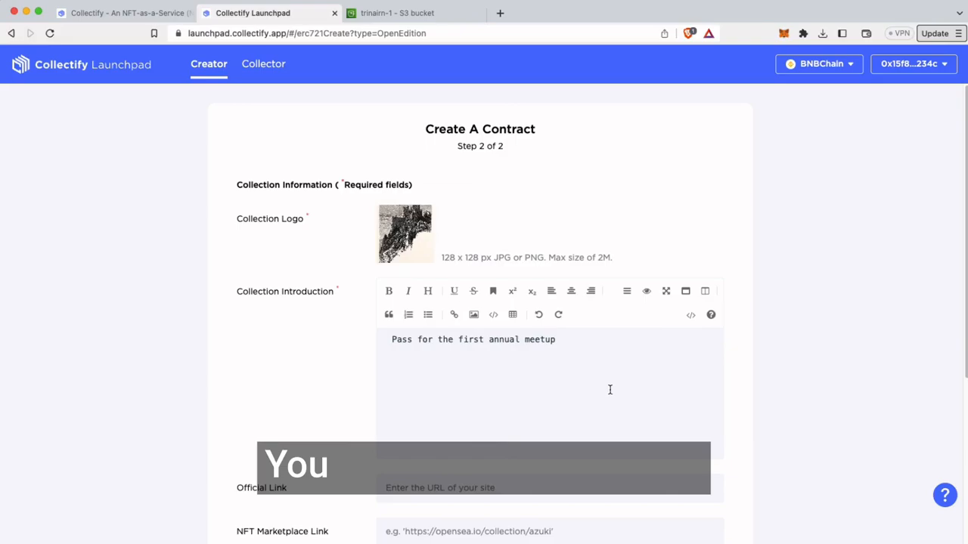
scroll(609, 389, "down", 3)
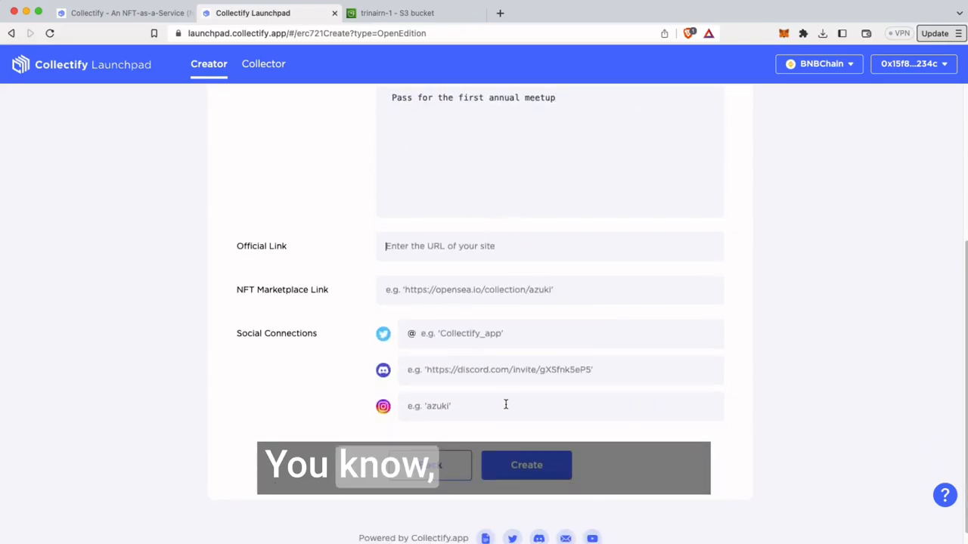
left_click(538, 466)
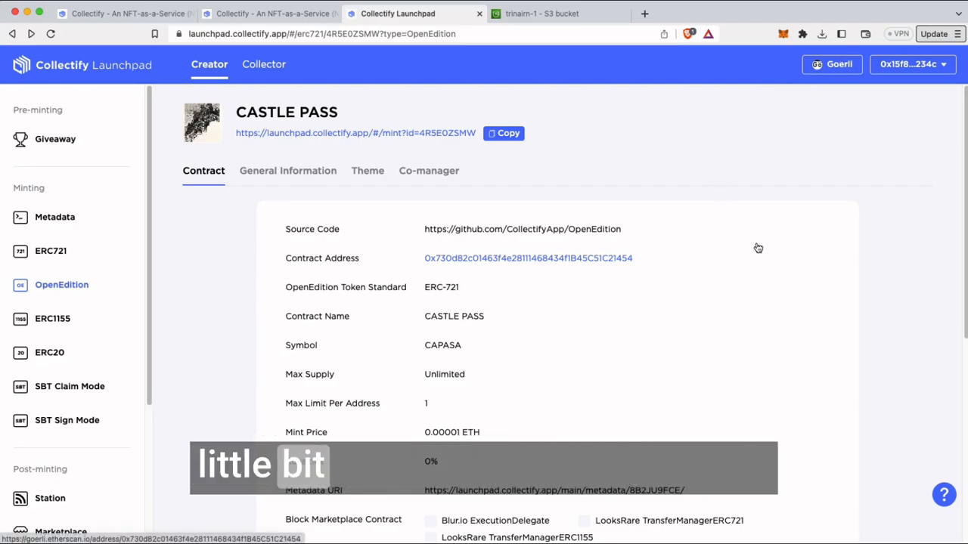
- Block all the listed Blur.io, LooksRare, SudoSwap and NFTX marketplace contracts in the CASTLE PASS contract settings
scroll(657, 340, "down", 5)
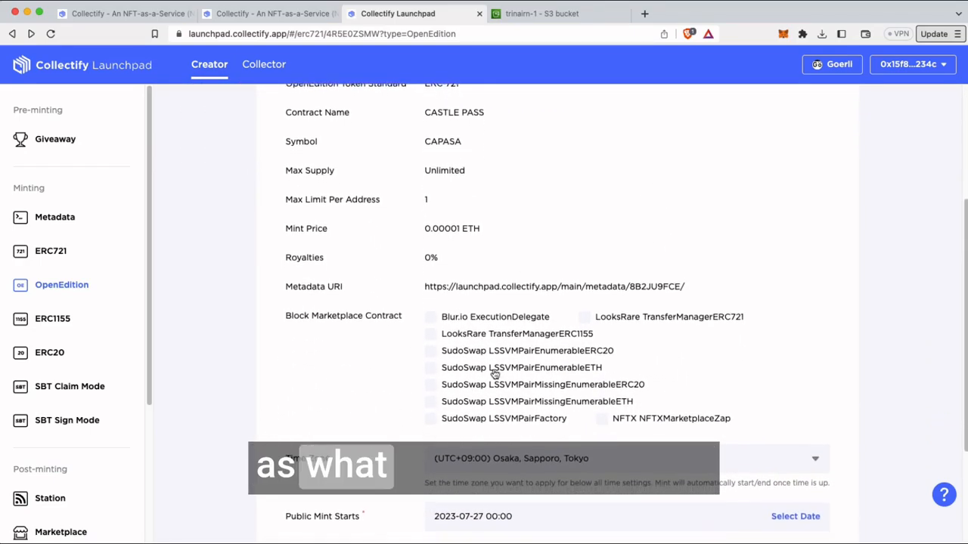
scroll(684, 376, "up", 5)
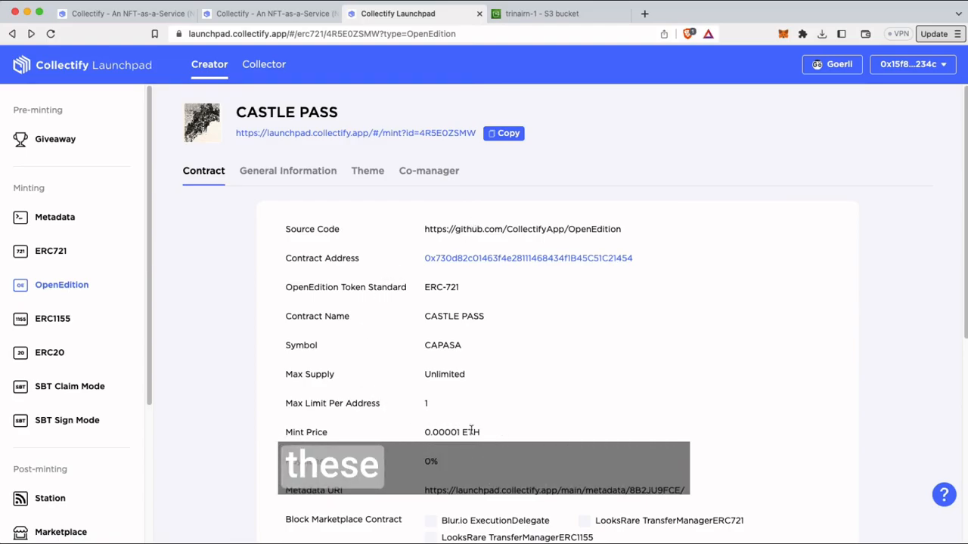
scroll(615, 370, "down", 7)
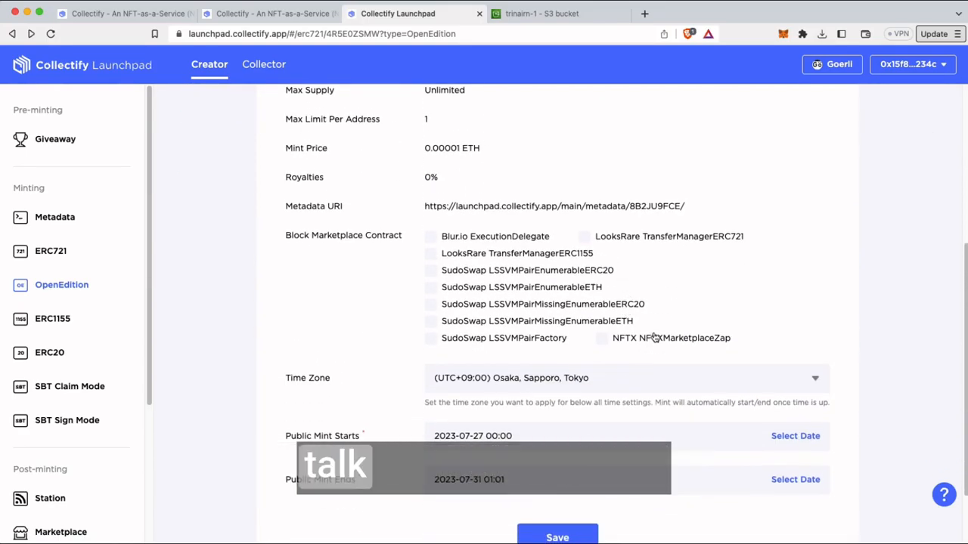
left_click(431, 238)
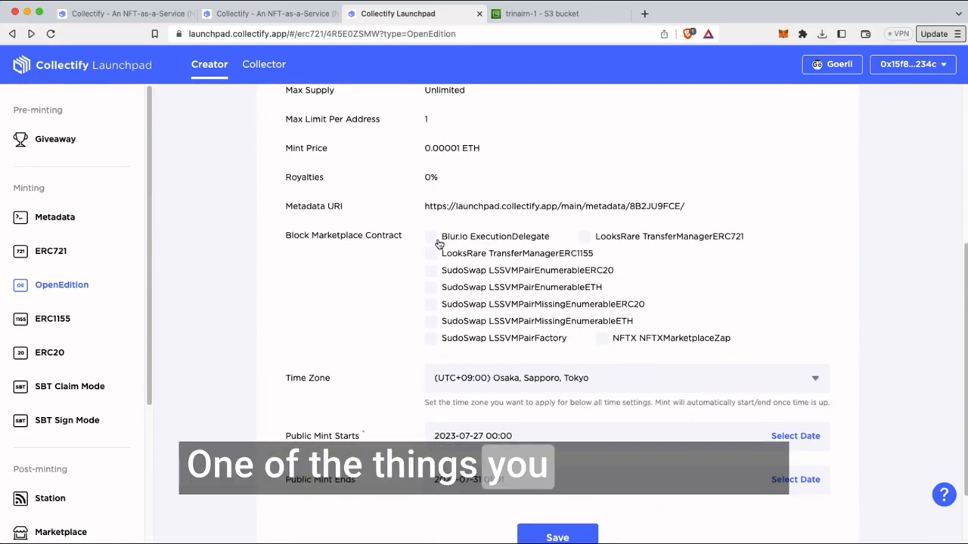
left_click(433, 254)
left_click(432, 271)
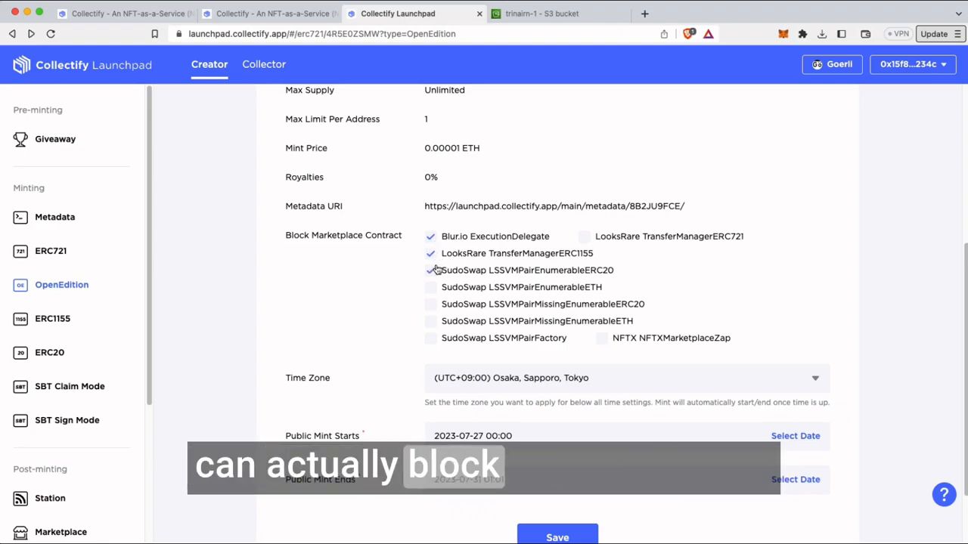
left_click(431, 305)
left_click(431, 321)
left_click(431, 339)
left_click(603, 338)
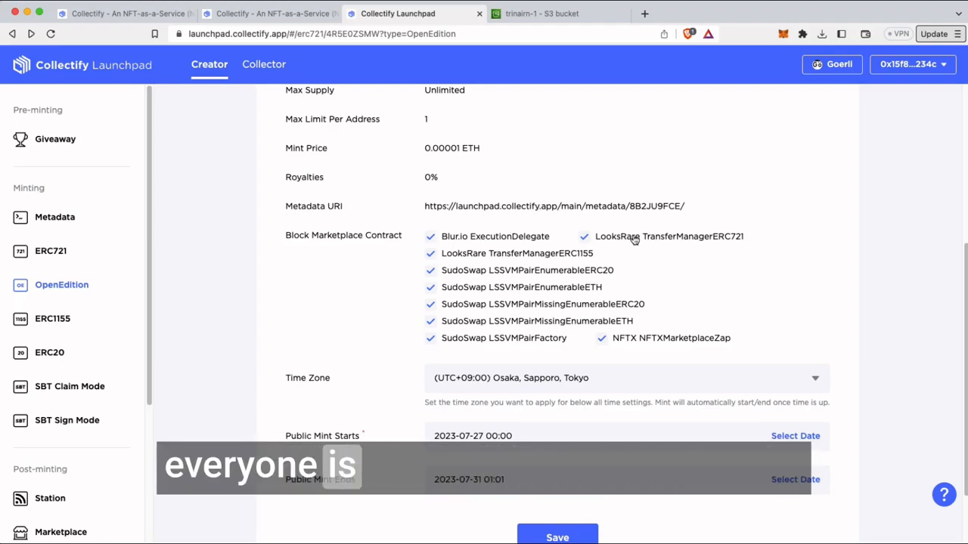
- Unblock all the marketplace contracts again in the CASTLE PASS contract settings
left_click(648, 340)
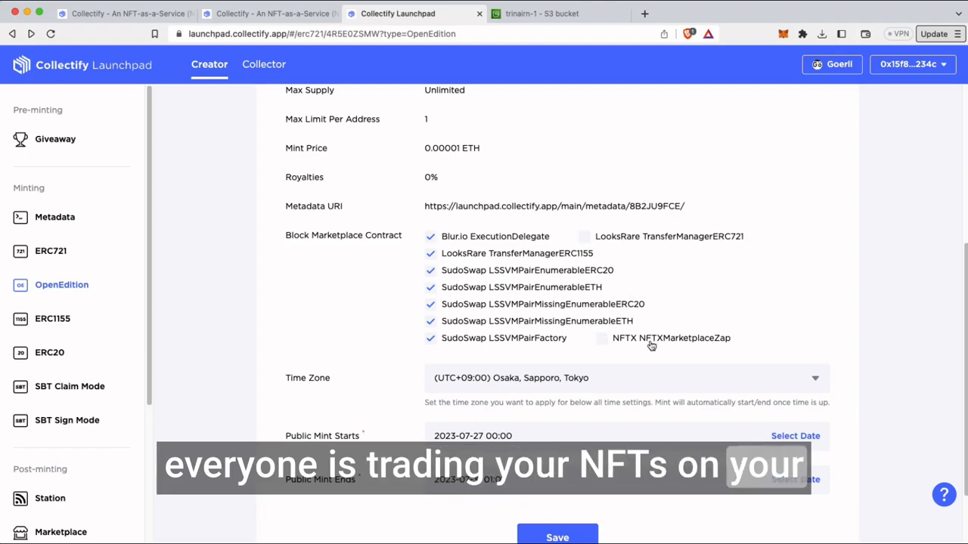
left_click(526, 321)
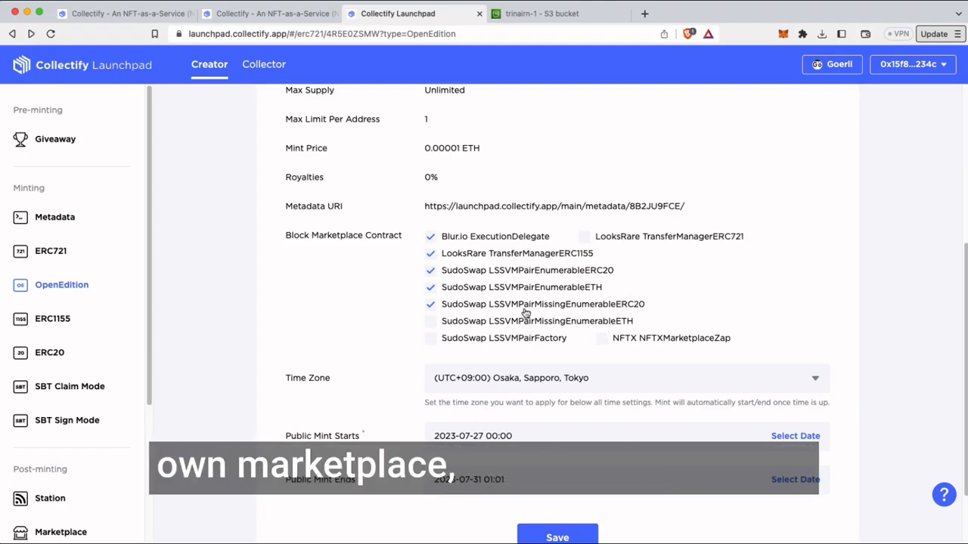
left_click(528, 254)
left_click(467, 237)
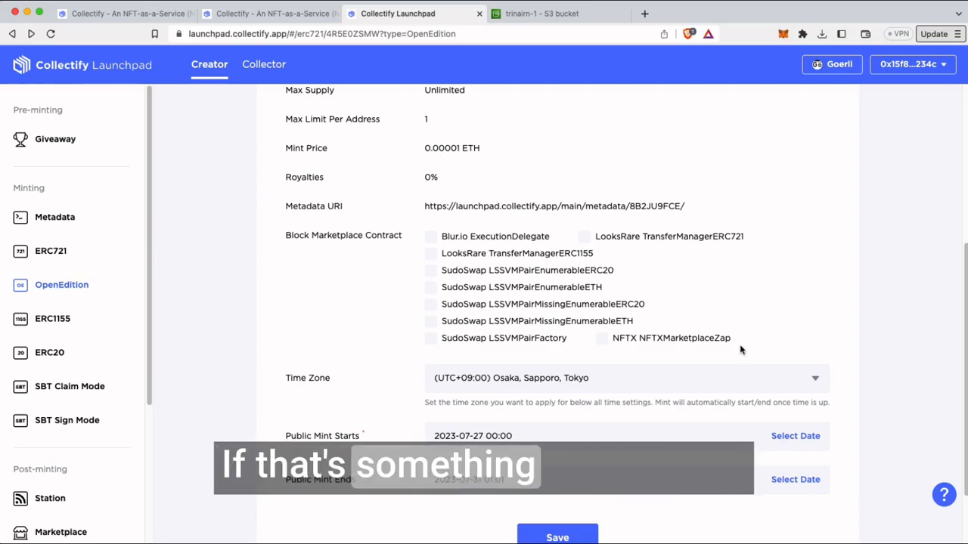
- Set the CASTLE PASS theme color to dark slate grey and its font to NotoSans, and save the theme
scroll(743, 378, "up", 5)
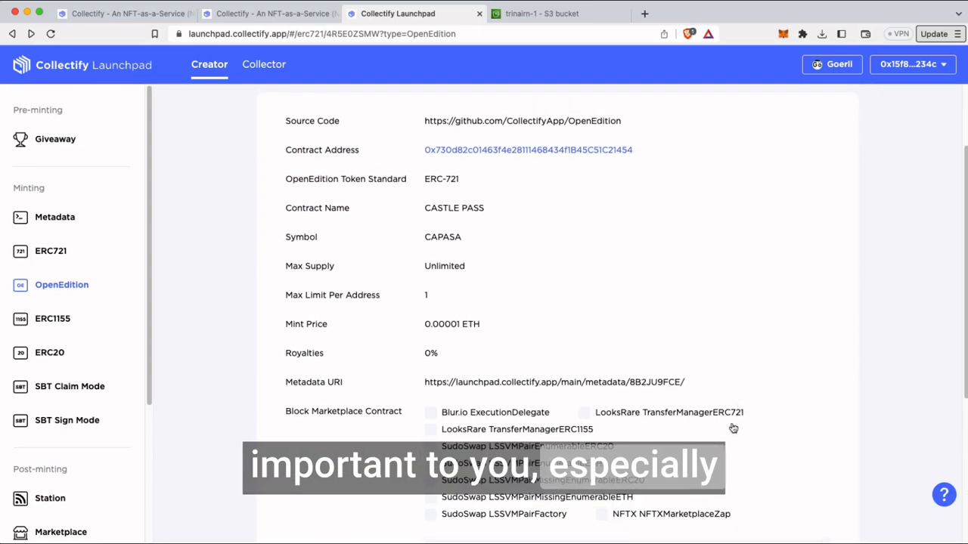
scroll(562, 416, "up", 2)
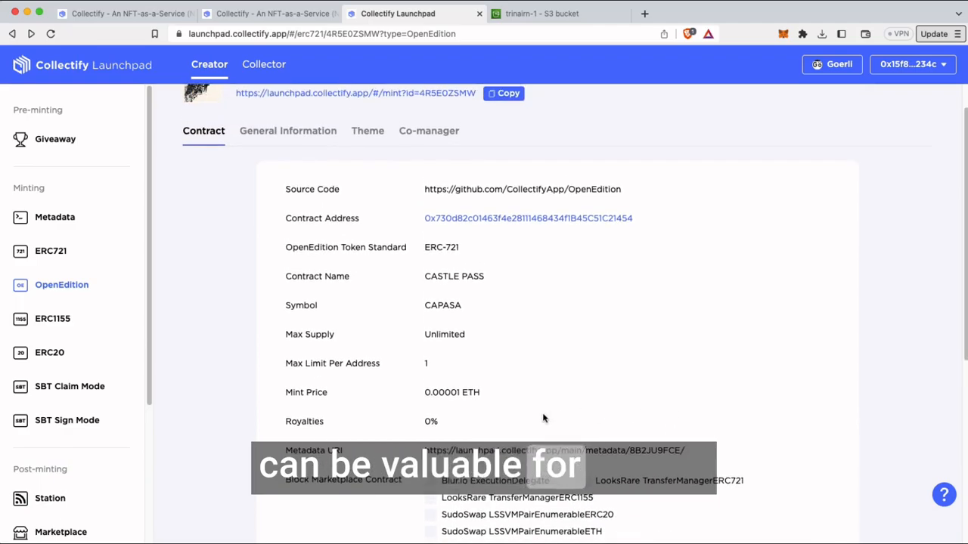
scroll(444, 335, "up", 1)
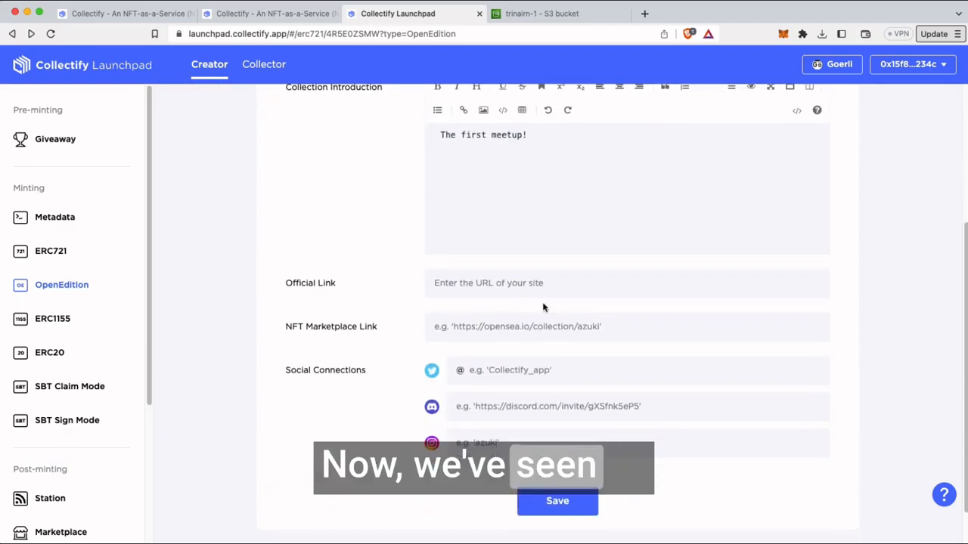
scroll(489, 391, "up", 5)
left_click(369, 171)
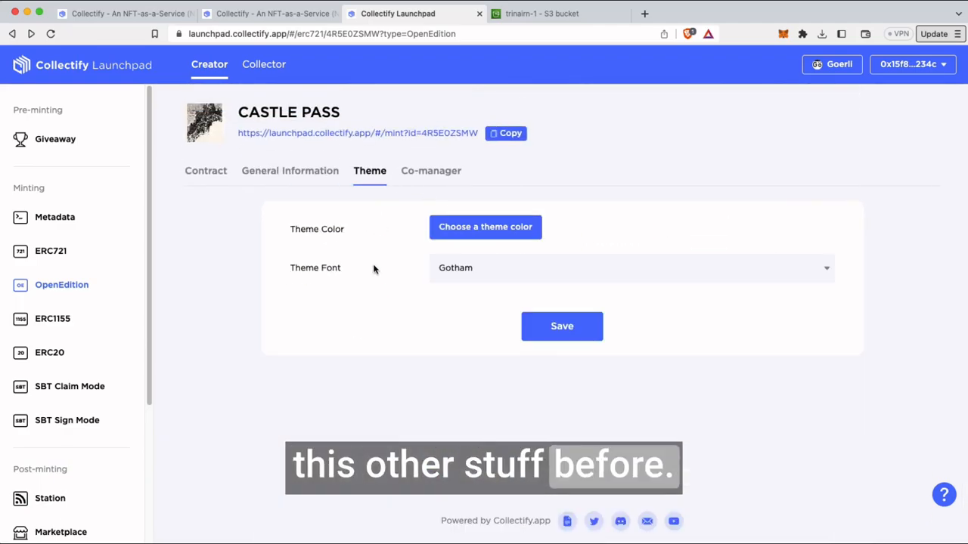
left_click(502, 226)
left_click(536, 242)
left_click(563, 272)
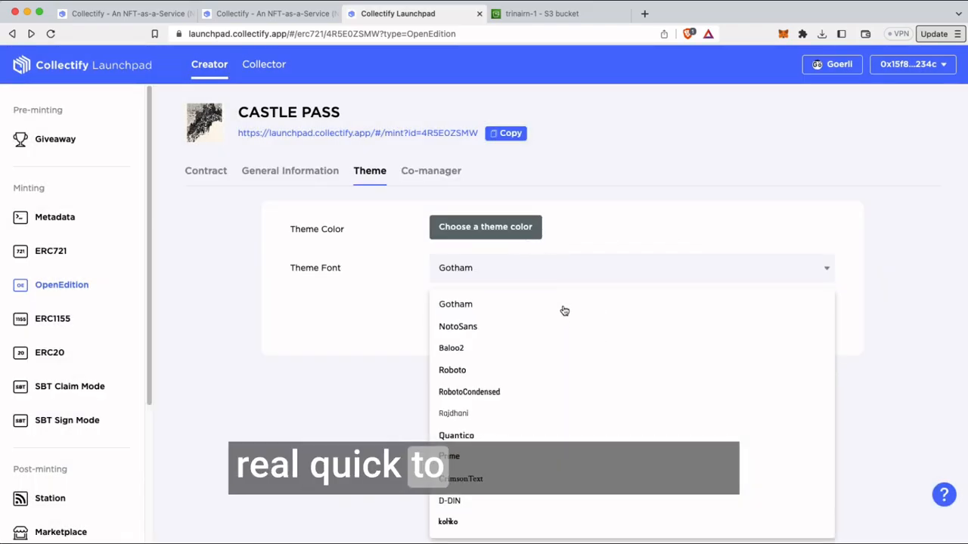
left_click(509, 328)
left_click(562, 326)
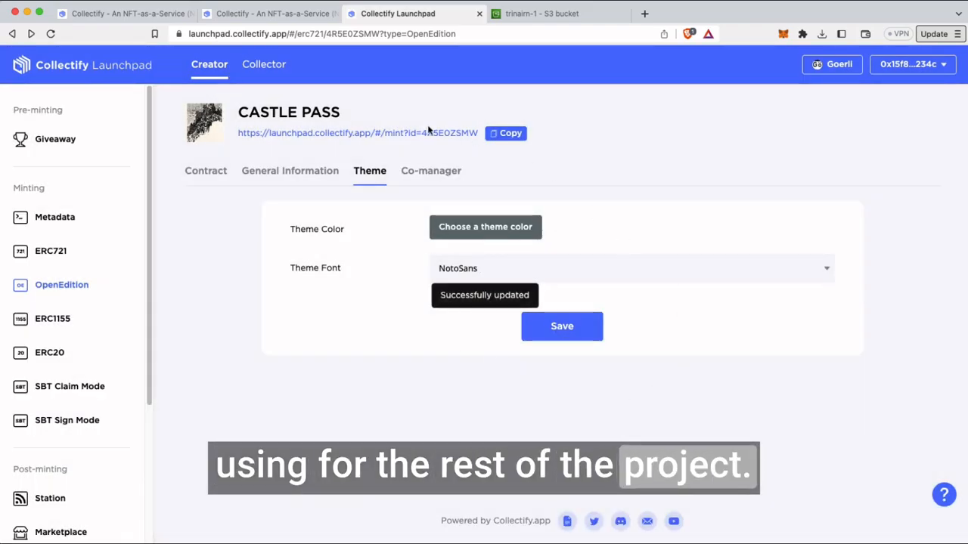
- Open the public CASTLE PASS mint page and mint one pass
left_click(374, 134)
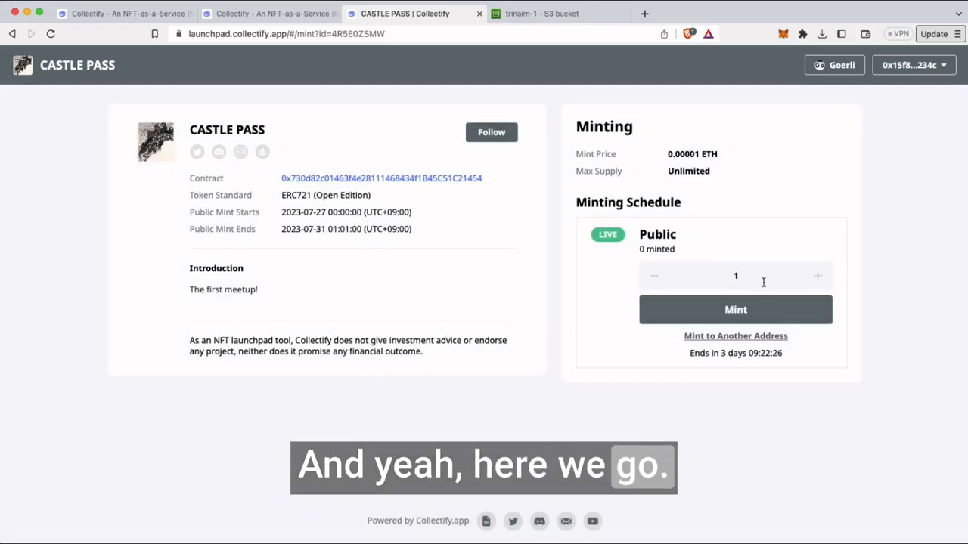
left_click(753, 313)
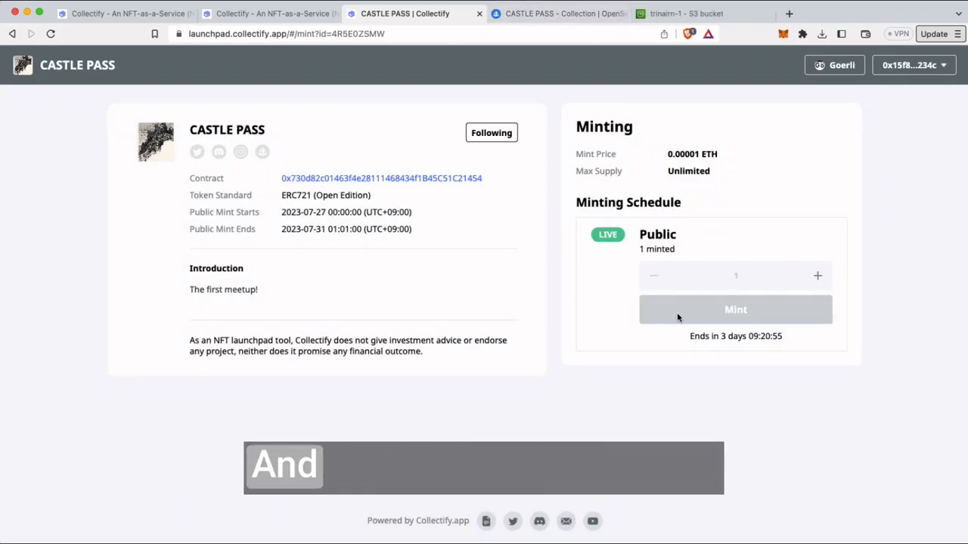
- Examine the minted Castle Day 2023 item and its enlarged image on OpenSea, and return to the CASTLE PASS mint page
left_click(519, 14)
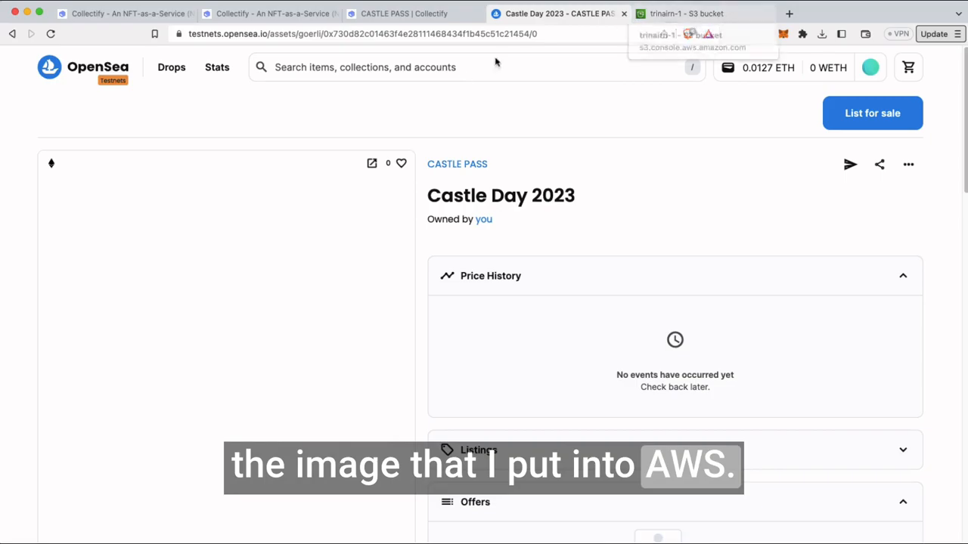
scroll(456, 255, "down", 2)
scroll(456, 255, "up", 1)
left_click(318, 295)
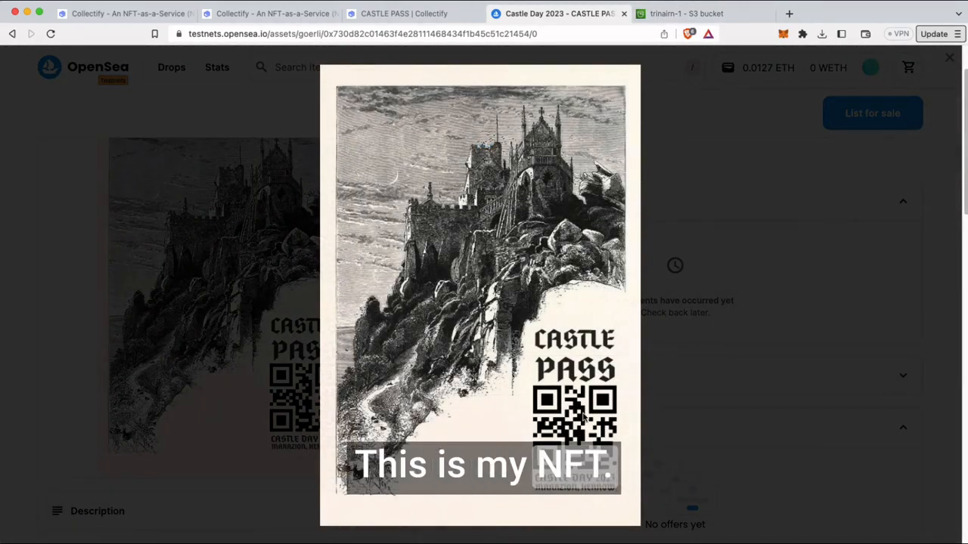
left_click(735, 257)
scroll(747, 227, "up", 1)
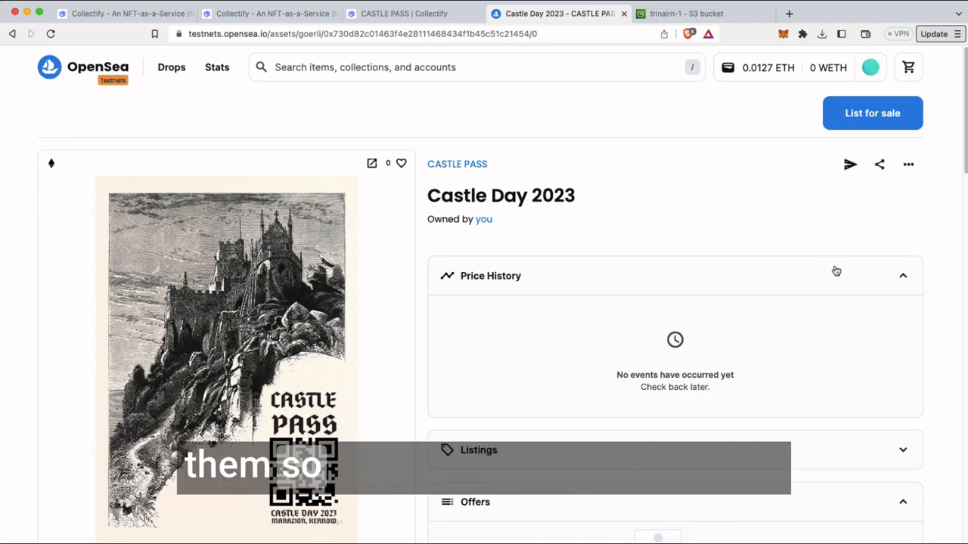
left_click(401, 13)
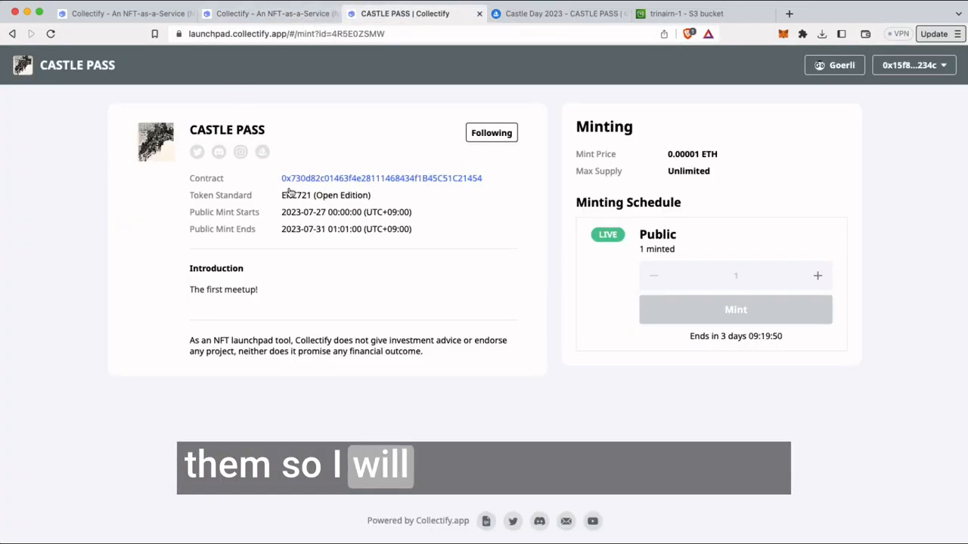